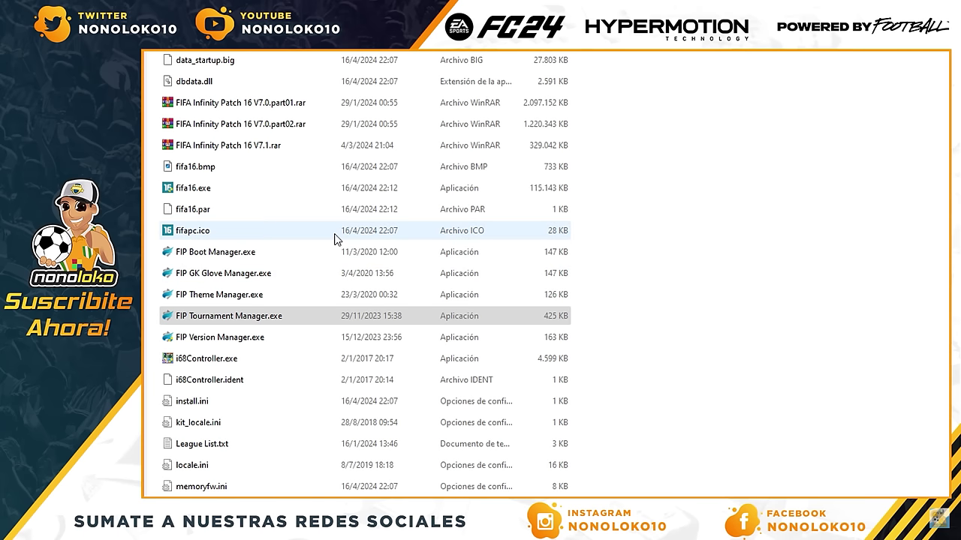
- Open FIP Tournament Manager.exe, review the career and tournament mode compdata options, and close it
left_click(274, 301)
double_click(275, 318)
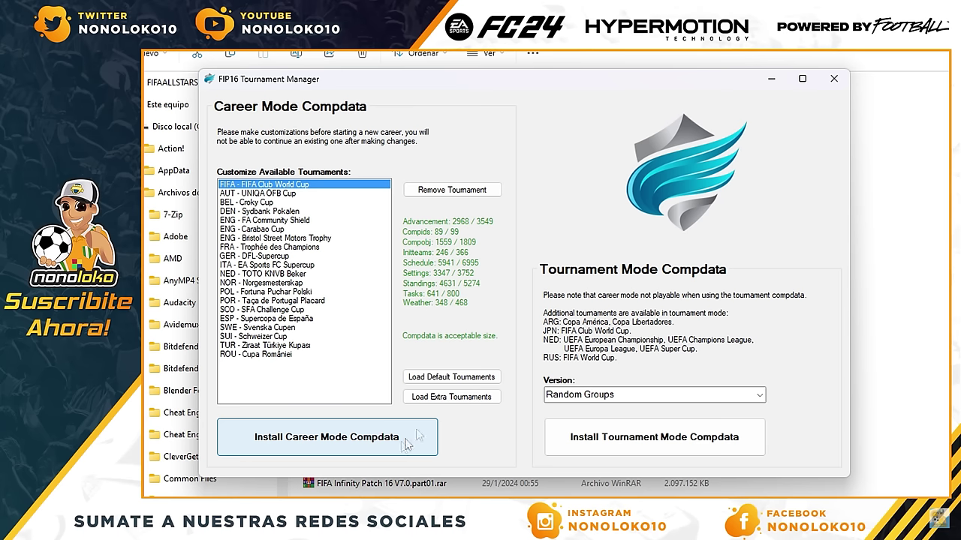
left_click(833, 79)
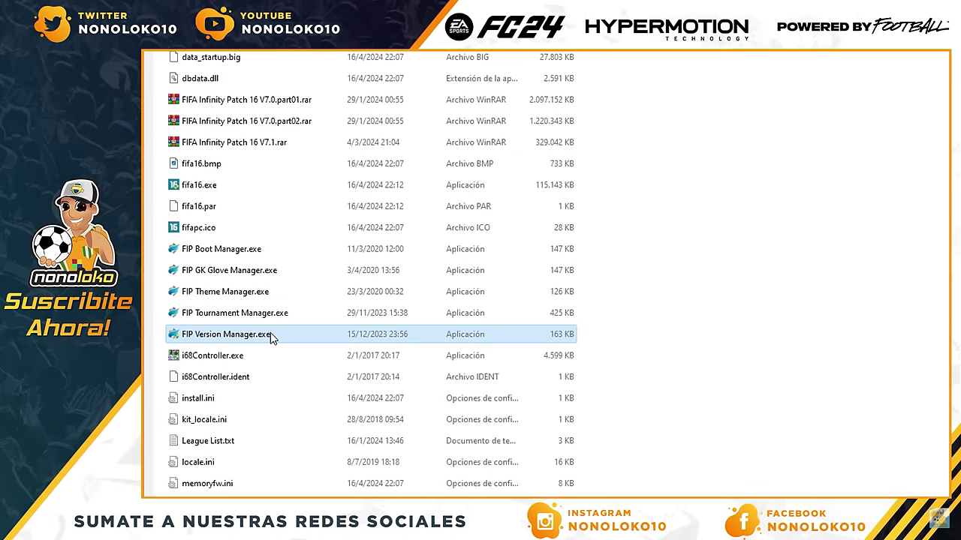
- Open FIP Version Manager.exe and review the notes for the FIP16 V7.1 AFC and V7.1 CAF versions
double_click(271, 335)
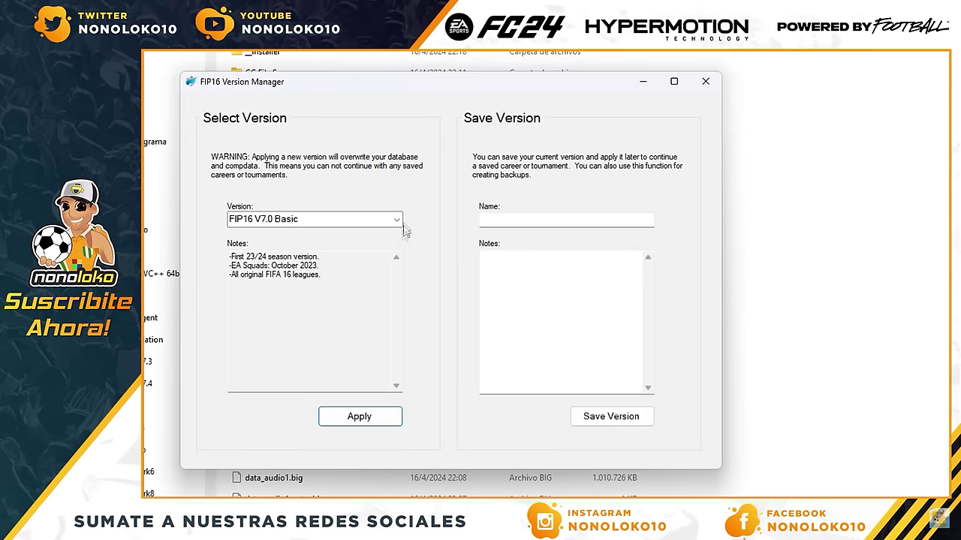
left_click(398, 221)
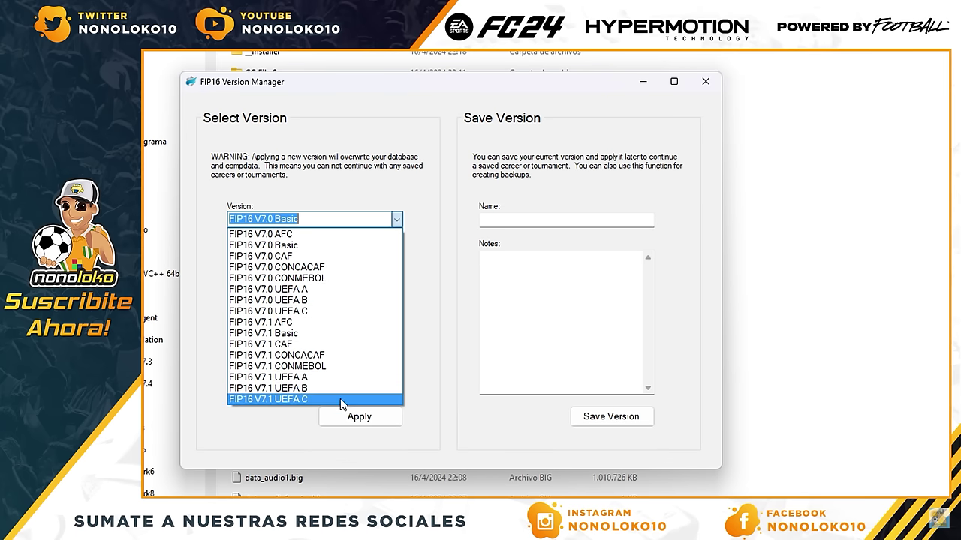
left_click(338, 322)
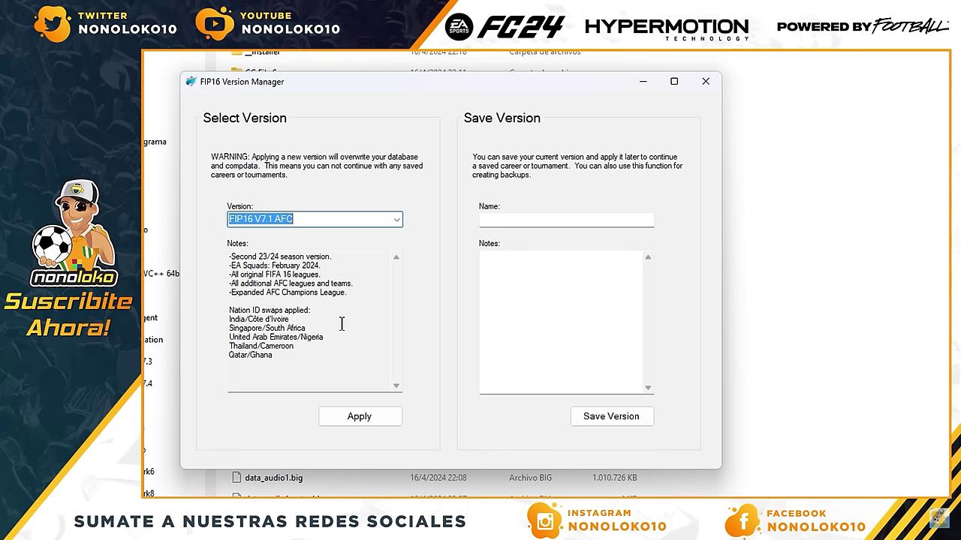
left_click(396, 219)
left_click(370, 344)
- Review the notes for the FIP16 V7.1 CONMEBOL, V7.1 CONCACAF and V7.1 UEFA A versions
left_click(397, 219)
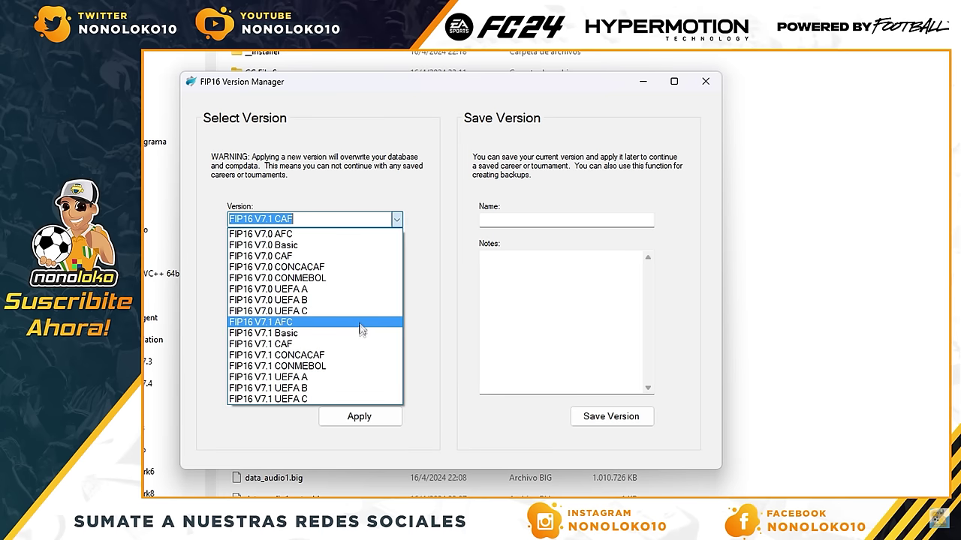
left_click(368, 366)
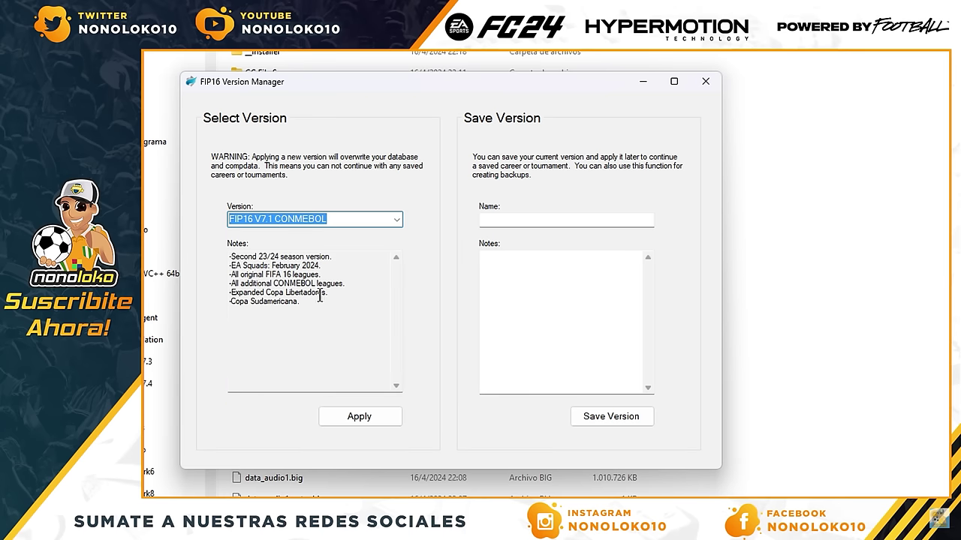
left_click(397, 220)
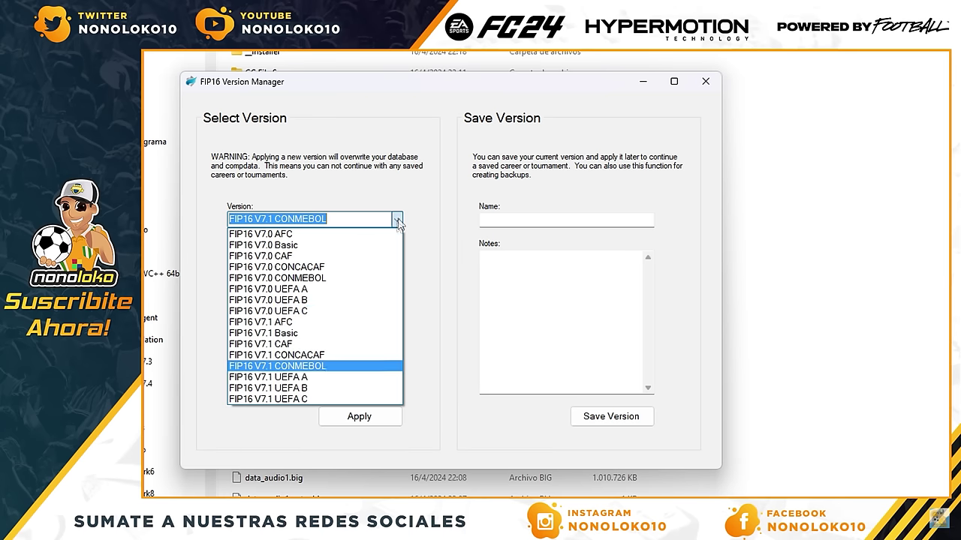
left_click(367, 355)
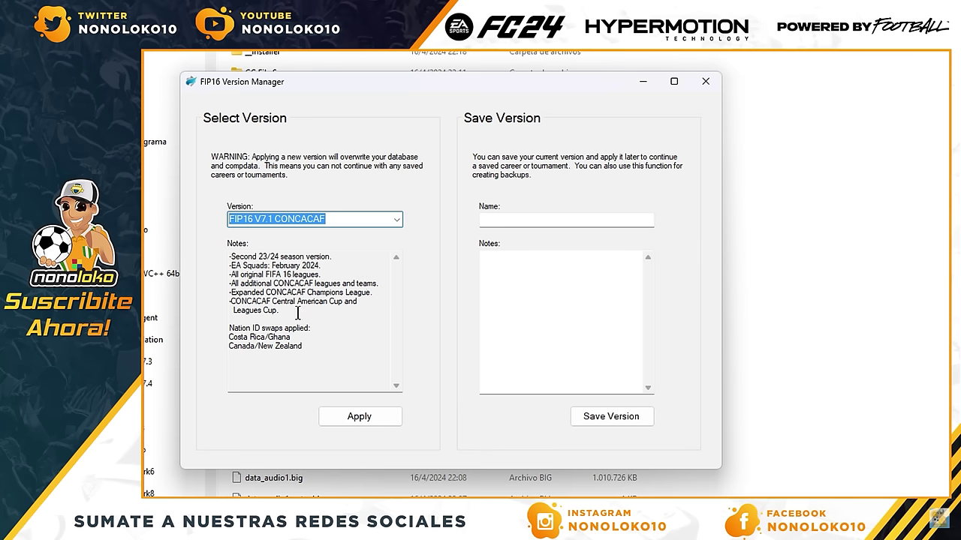
left_click(398, 220)
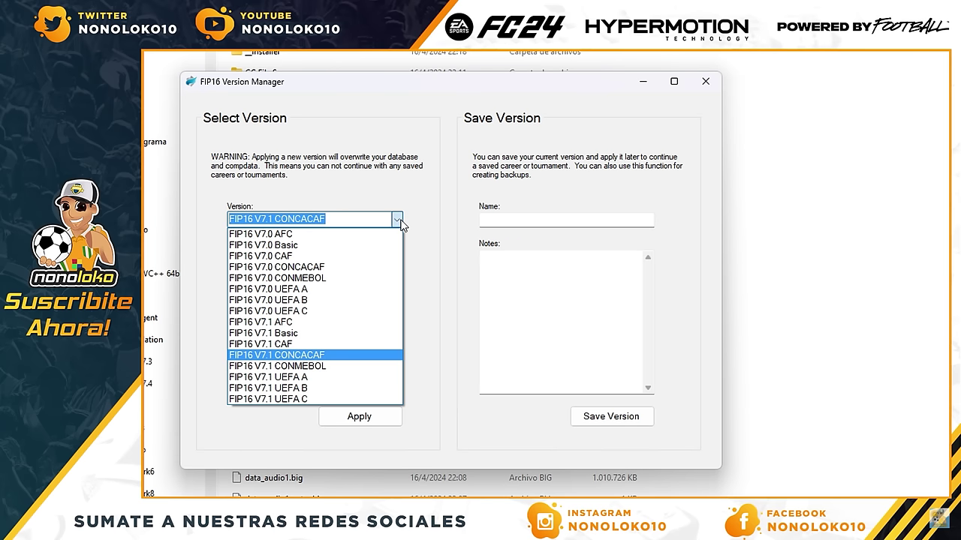
left_click(395, 377)
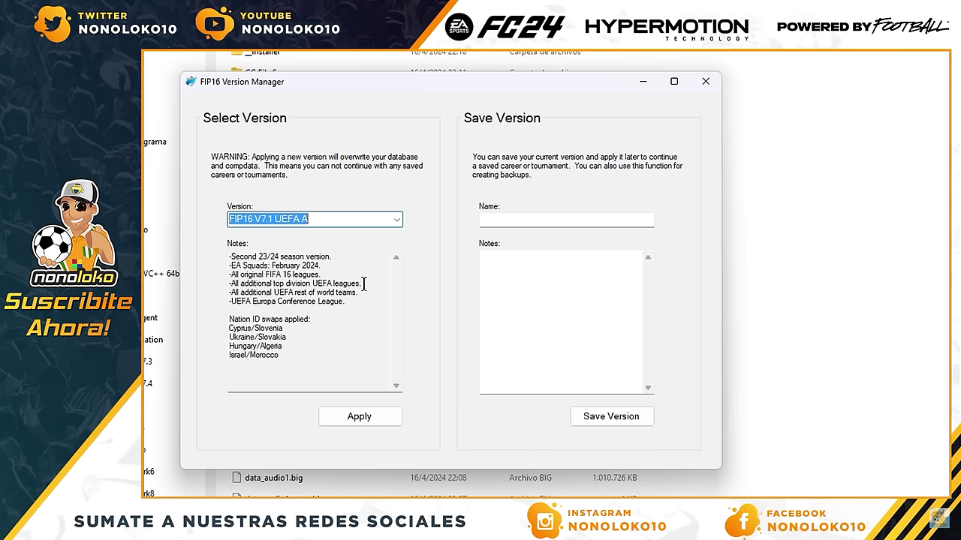
- Compare the notes for the FIP16 V7.1 UEFA B and V7.1 UEFA C versions
left_click(397, 219)
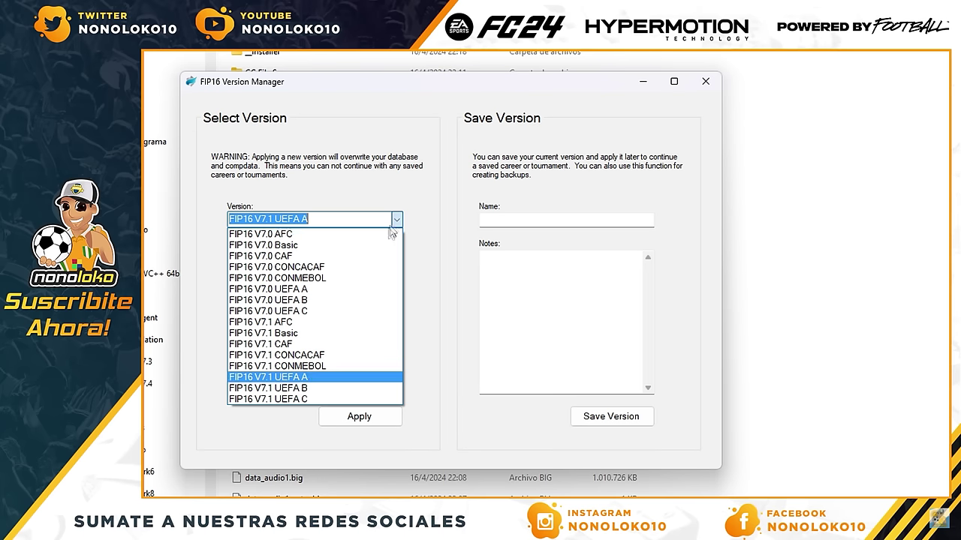
left_click(370, 390)
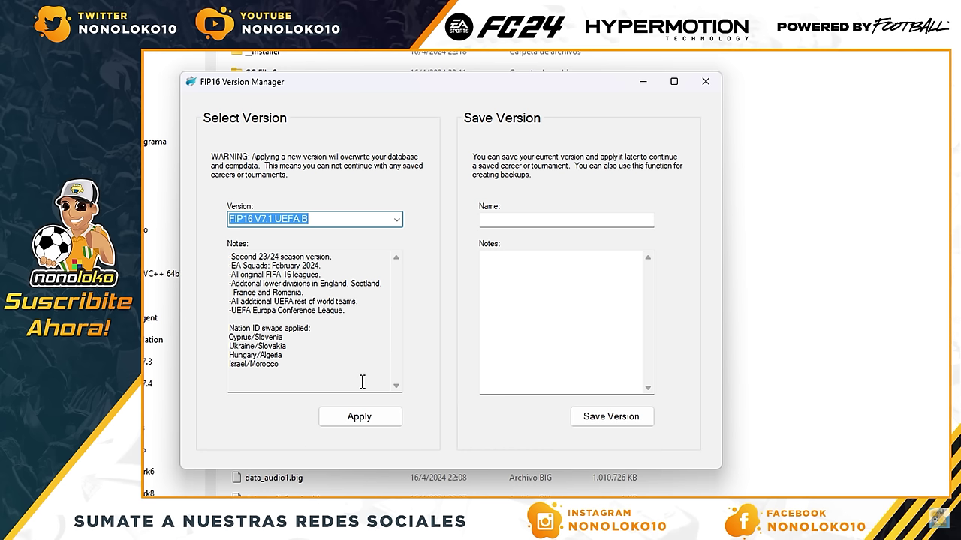
key("Down")
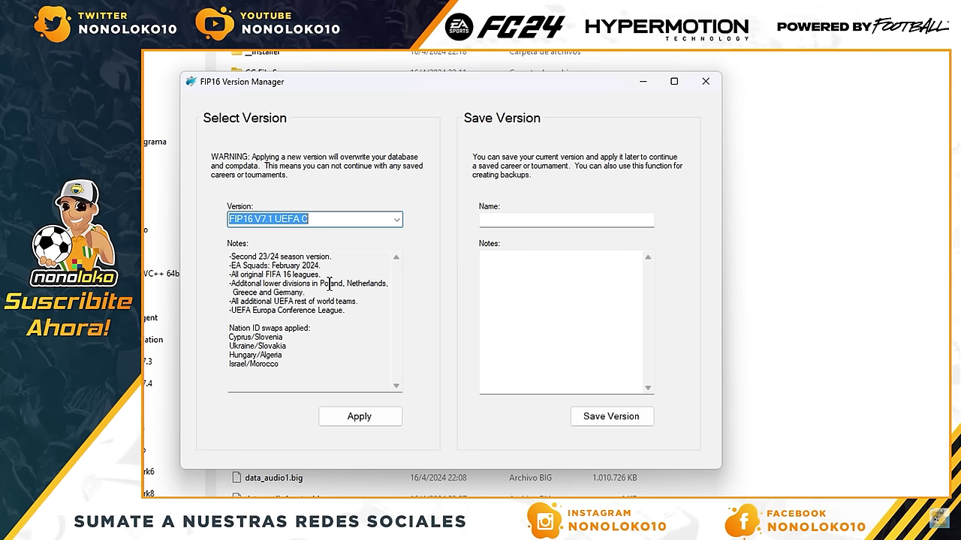
left_click(396, 219)
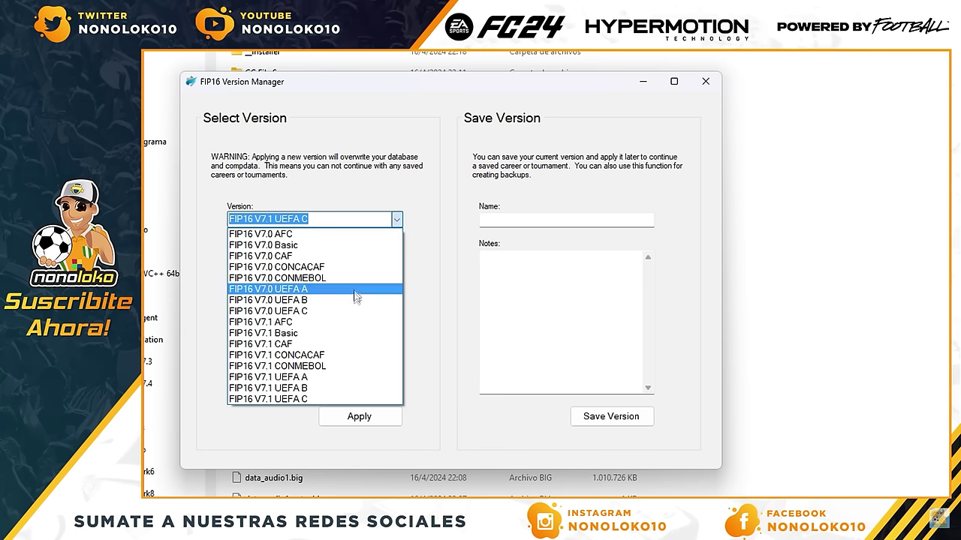
left_click(368, 388)
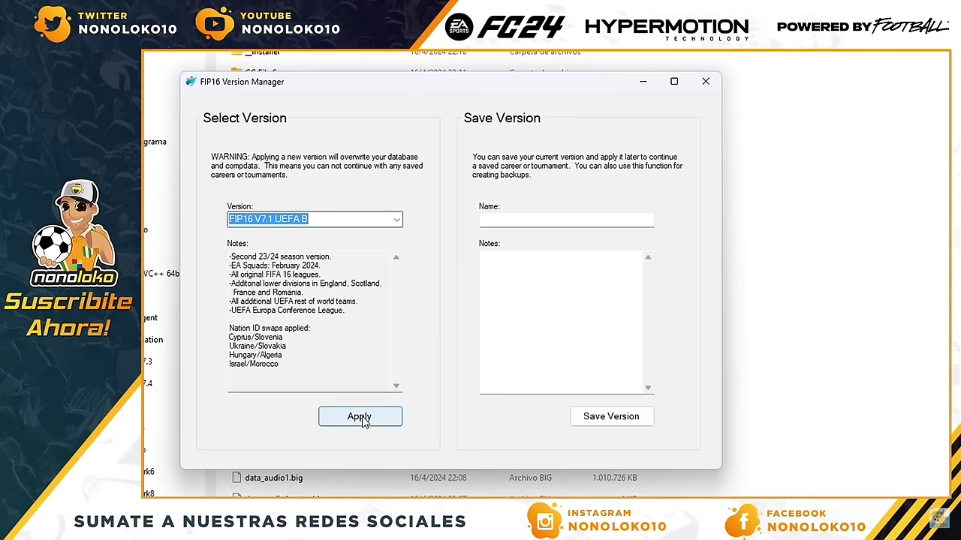
- Install the FIP16 V7.1 CONMEBOL version and confirm the installation
left_click(396, 219)
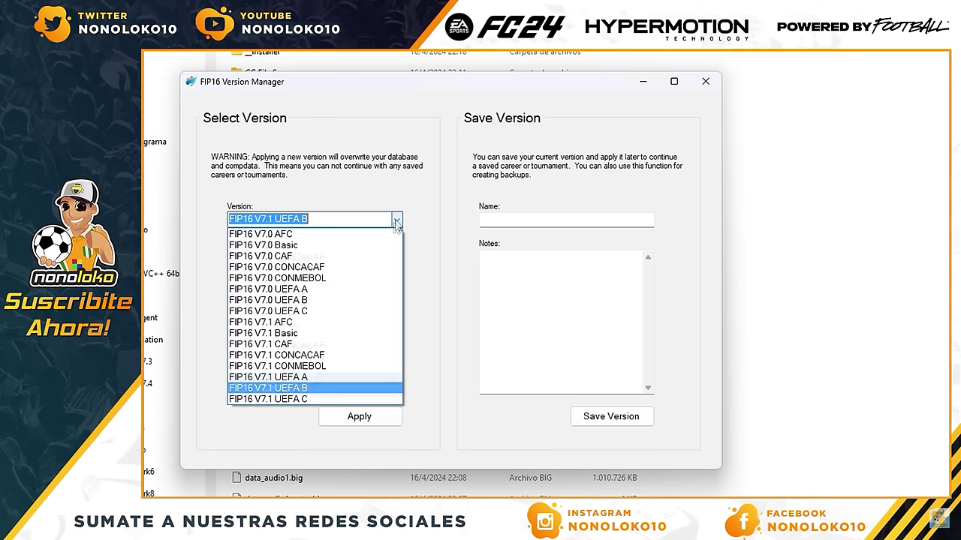
left_click(357, 366)
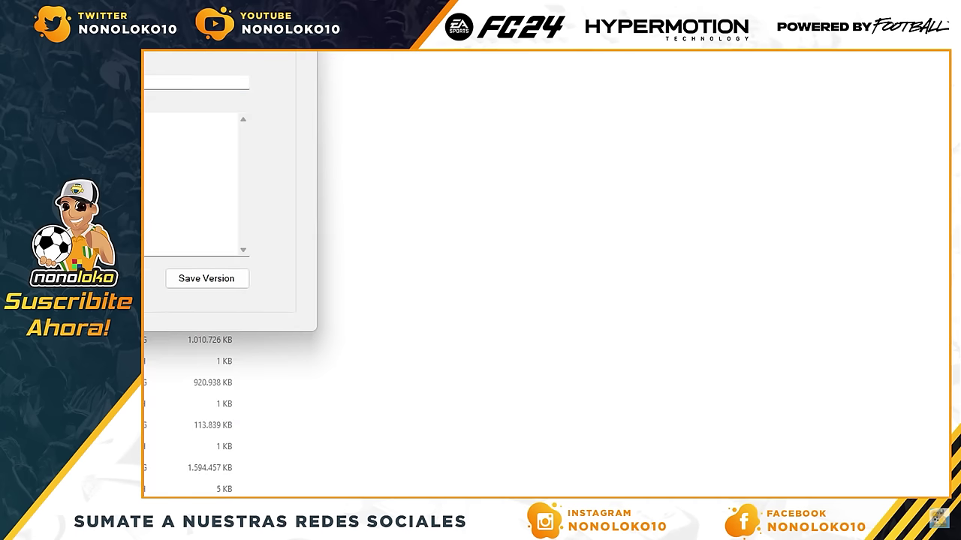
left_click(379, 420)
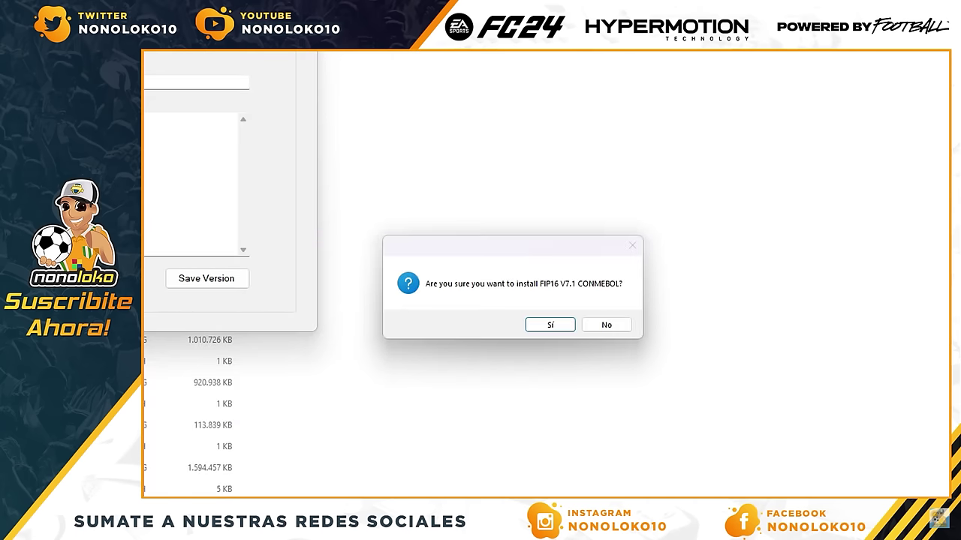
left_click(553, 330)
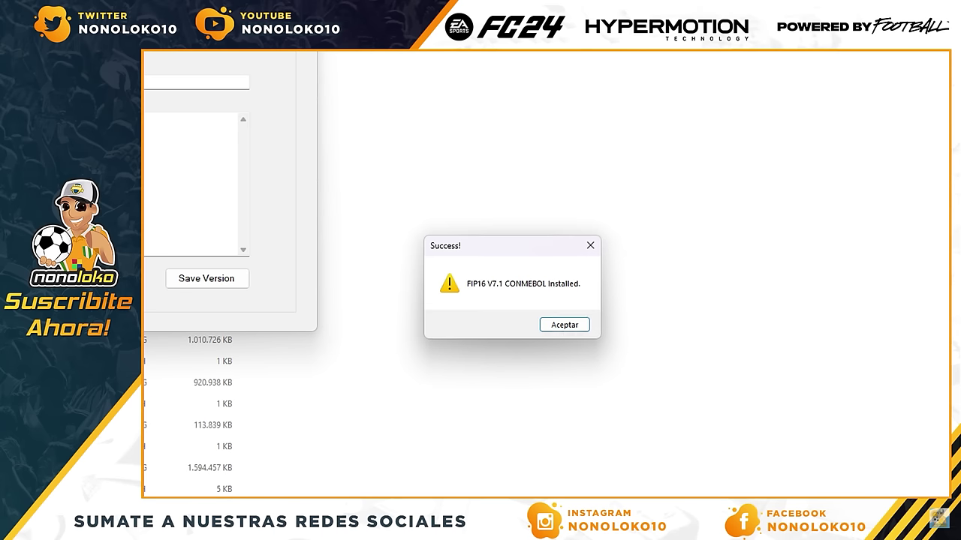
left_click(567, 329)
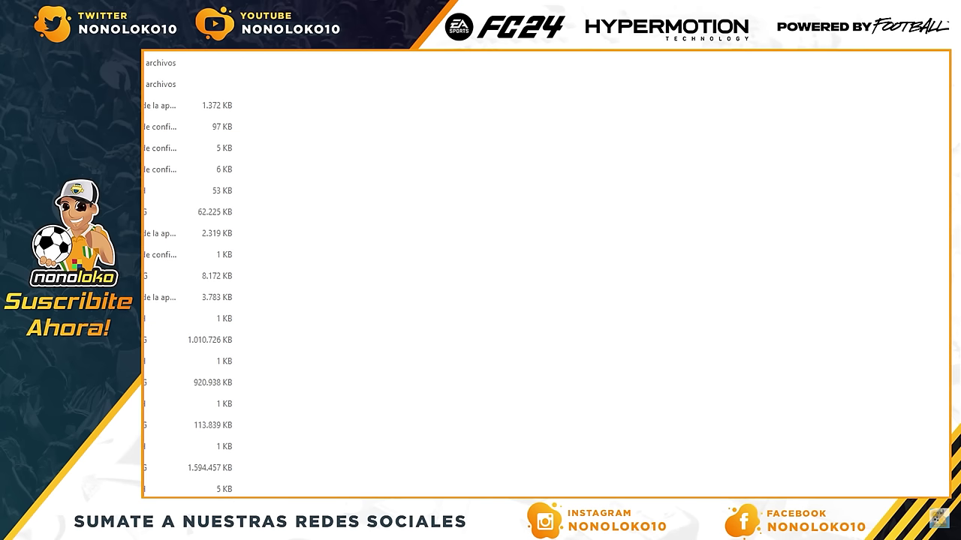
- Launch i68Controller.exe from the FIFA 16 folder with administrator permission and run its Regenerator
scroll(327, 154, "down", 10)
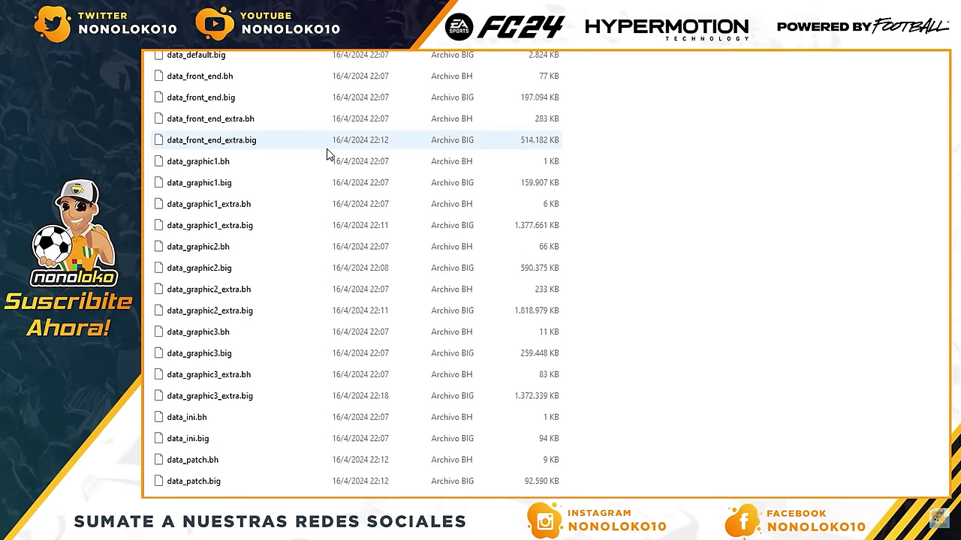
scroll(326, 154, "down", 7)
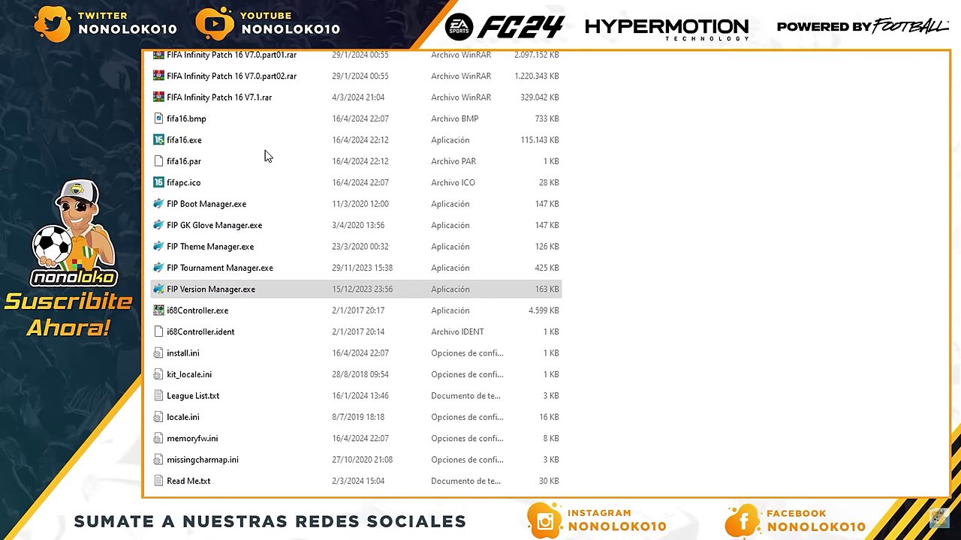
left_click(220, 317)
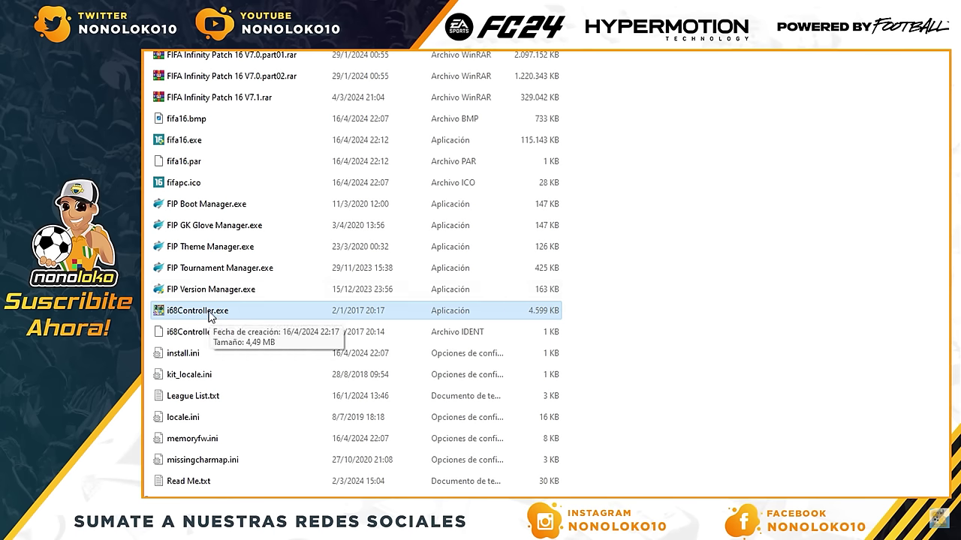
double_click(209, 313)
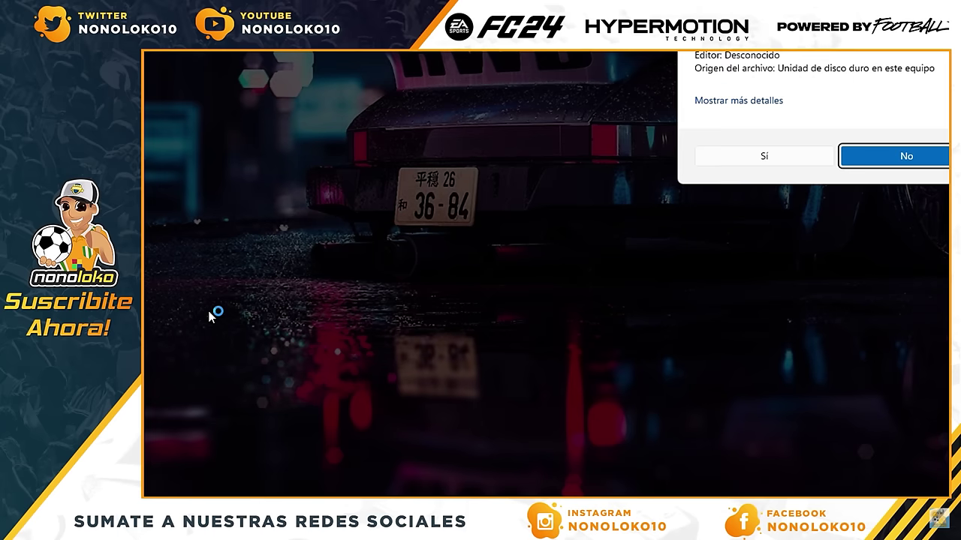
left_click(740, 160)
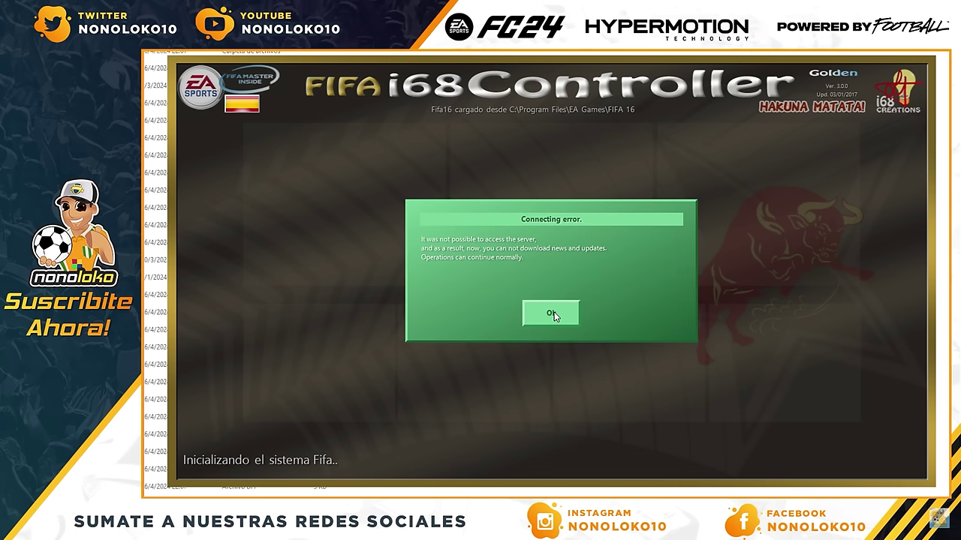
left_click(552, 314)
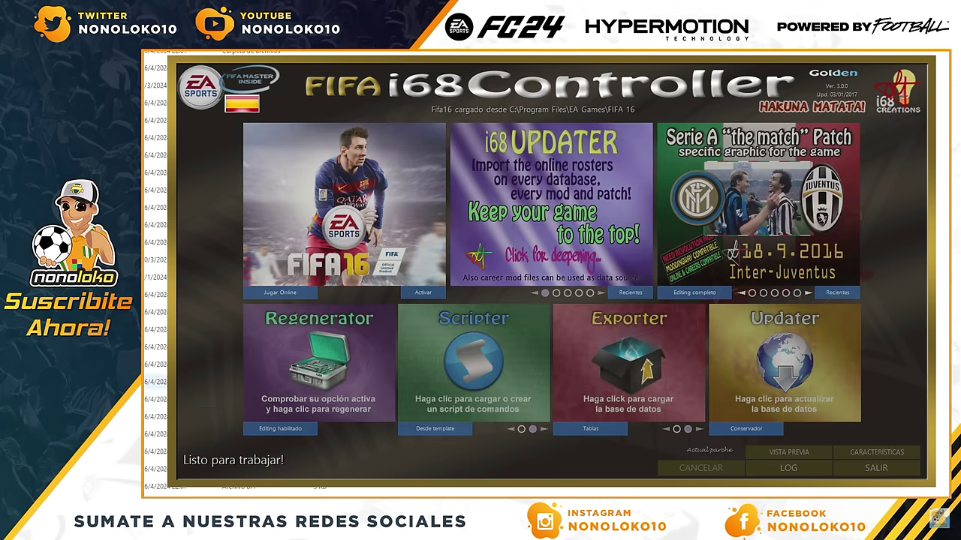
left_click(306, 343)
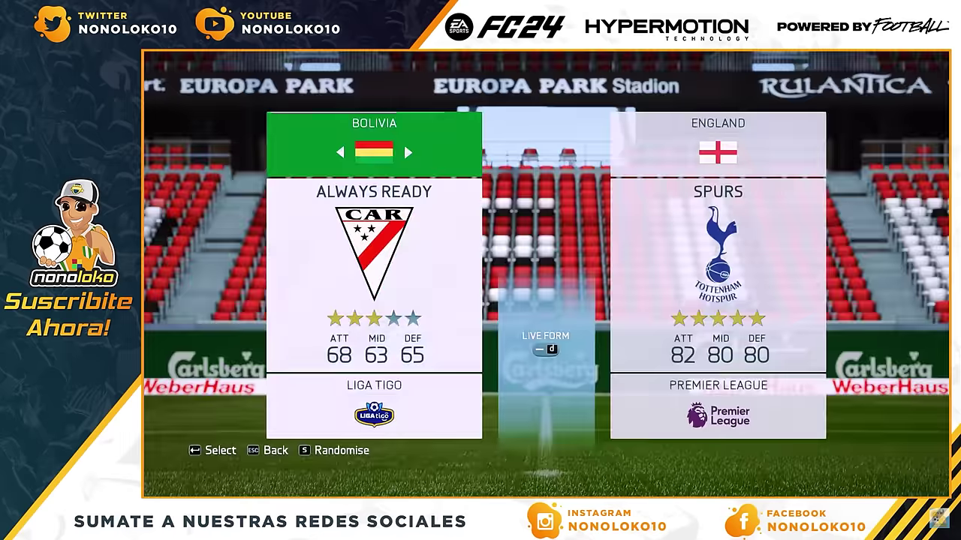
- Examine the home side's countries and teams in FIFA 16 team selection, from Bolivia and Brazil through to Ecuador
key("s")
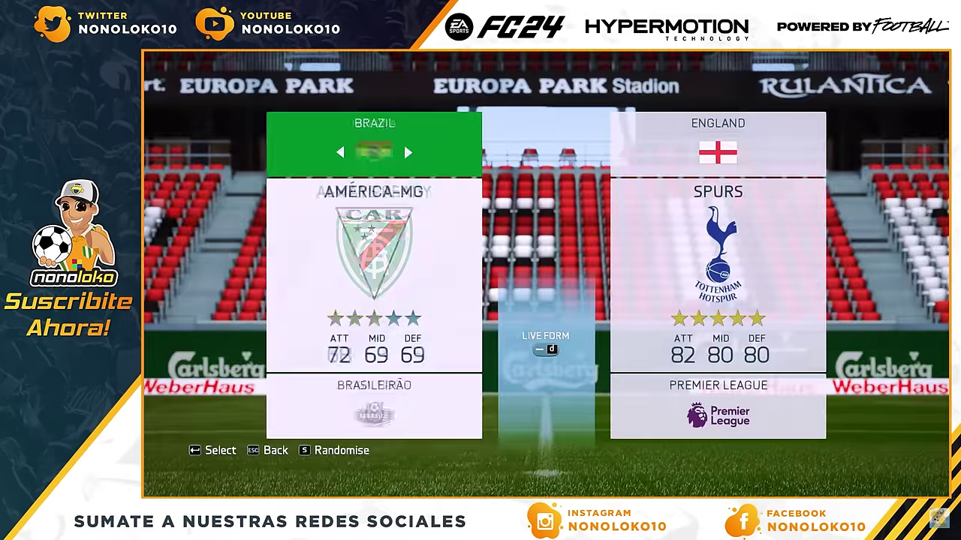
key("Right")
key("Left")
key("Up")
key("Right")
key("s")
key("s")
key("s")
key("s")
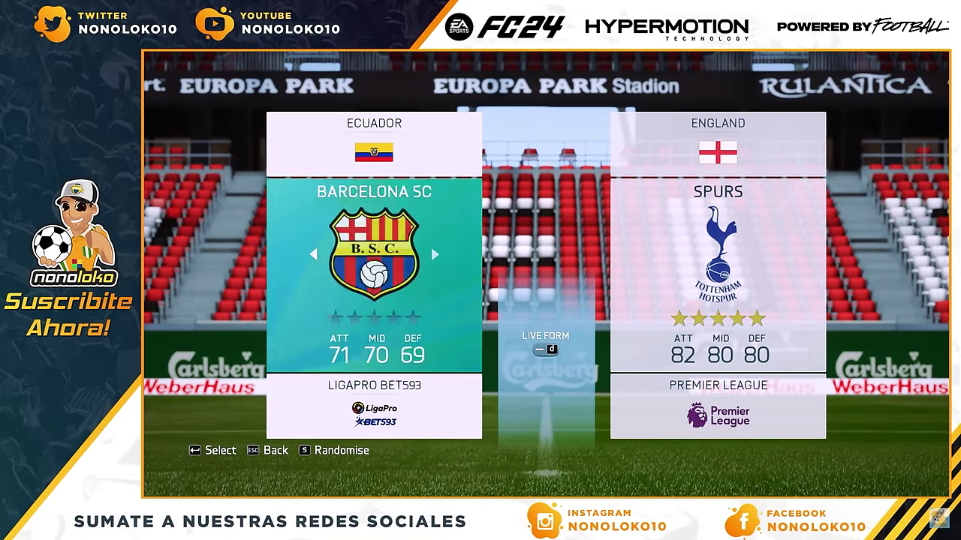
- Browse the home side's countries past Ecuador, through the Netherlands and Romania, to the United States league
key("Up")
key("s")
key("s")
key("s")
key("s")
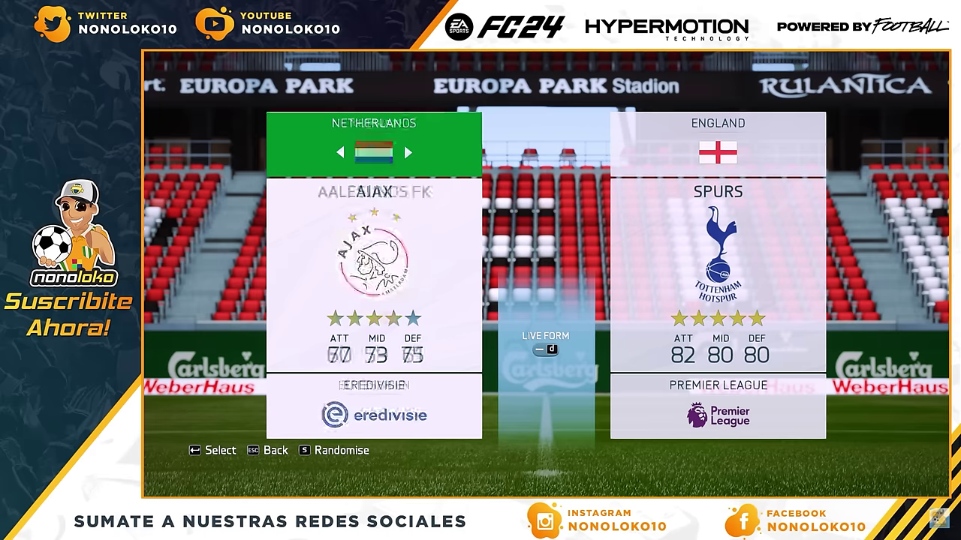
key("Left")
key("Right")
key("Down")
key("Right")
key("Right")
key("Up")
key("Right")
key("Right")
key("Right")
key("Right")
key("Right")
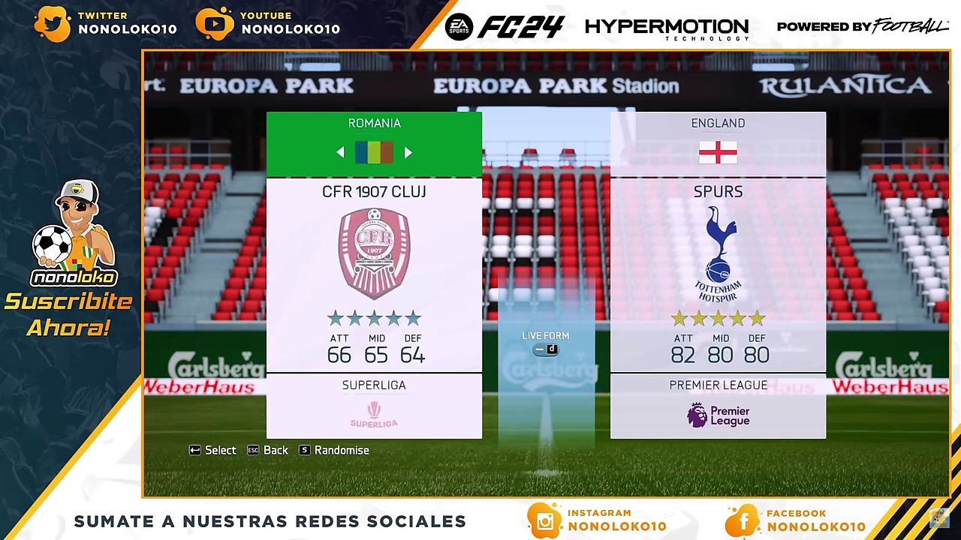
key("Right")
key("Right")
key("Right")
key("Right")
key("Right")
key("Right")
key("Right")
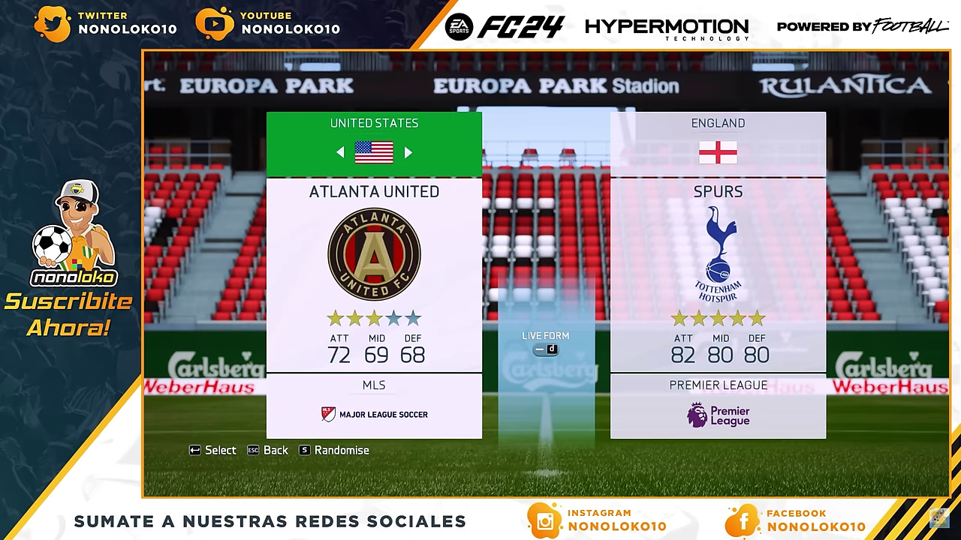
- Examine the Torneo Uruguayo teams and the remaining countries and clubs available for the home side
key("Left")
key("Down")
key("Right")
key("Right")
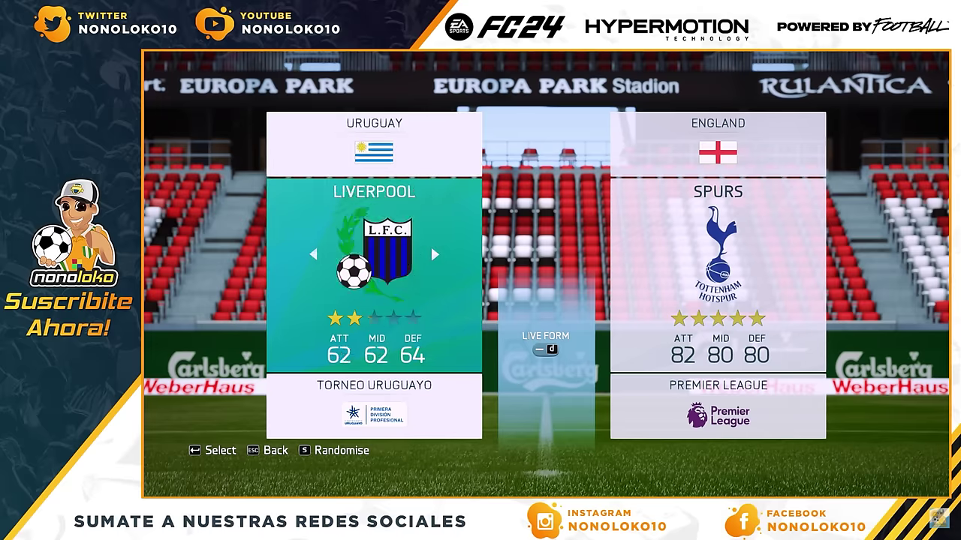
key("Up")
key("Right")
key("Down")
key("Right")
key("Right")
key("Up")
key("Right")
key("Left")
key("Left")
key("Down")
key("Left")
key("Left")
key("Left")
key("Left")
key("Right")
key("Right")
key("Right")
key("Right")
key("Return")
key("Up")
key("Left")
key("Return")
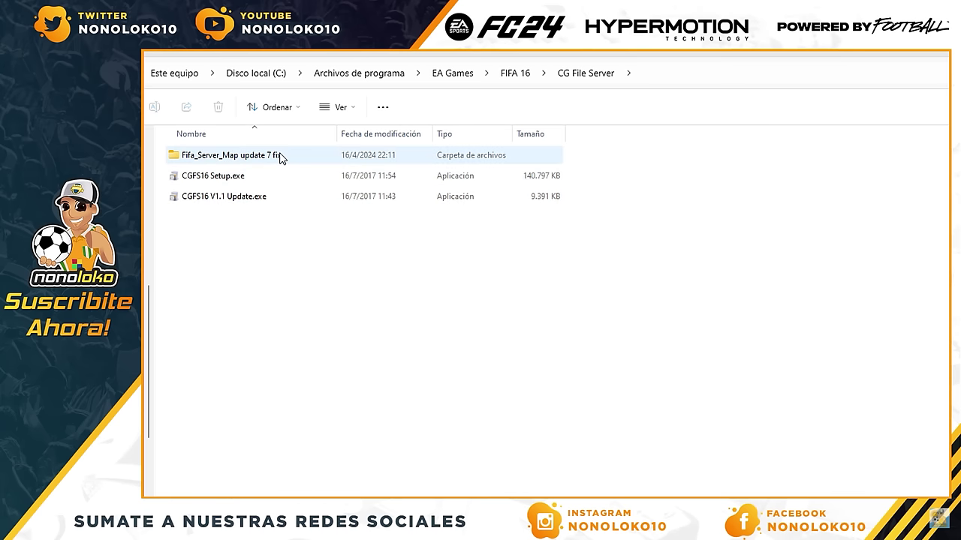
- Run CGFS16 Setup.exe with administrator permission and advance the wizard to browse for the FIFA 16 exe file
right_click(249, 178)
left_click(241, 179)
right_click(240, 179)
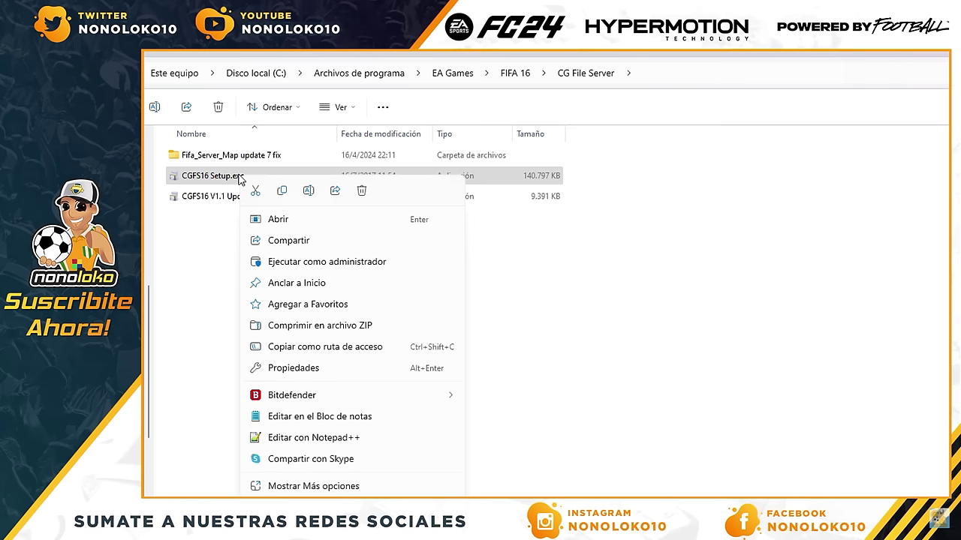
left_click(285, 264)
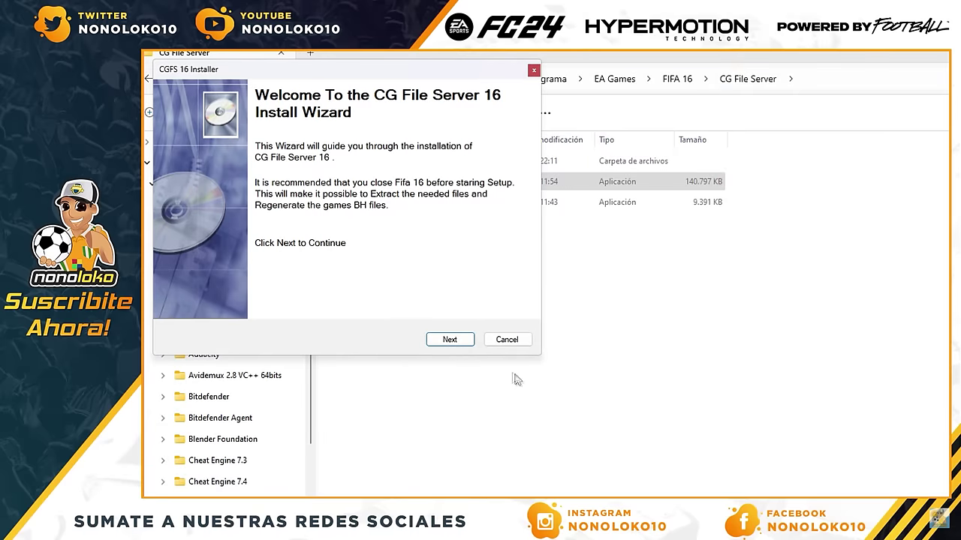
left_click(450, 340)
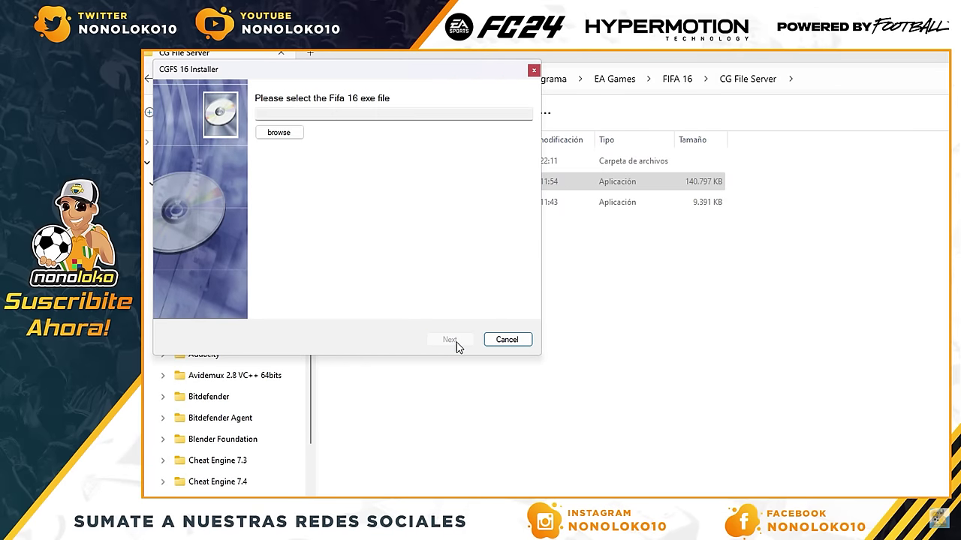
left_click(278, 133)
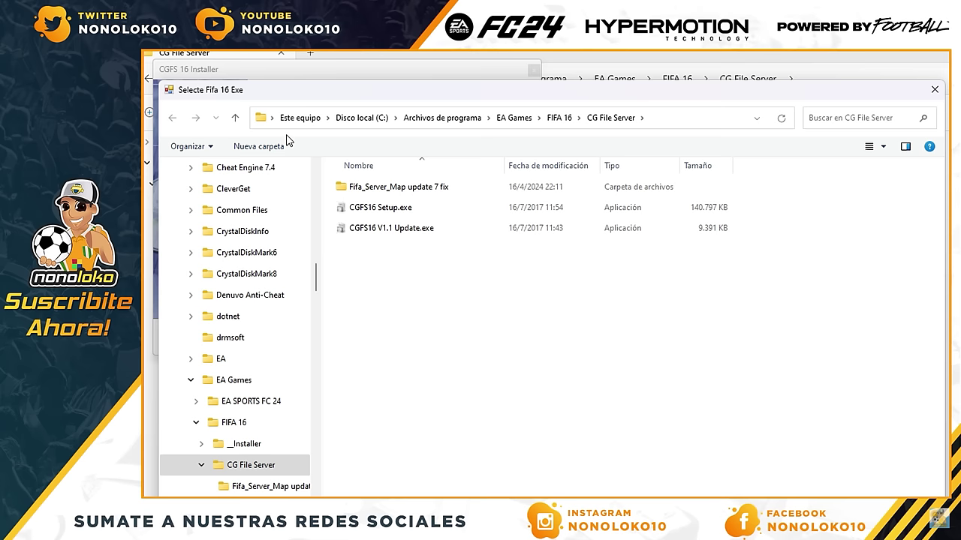
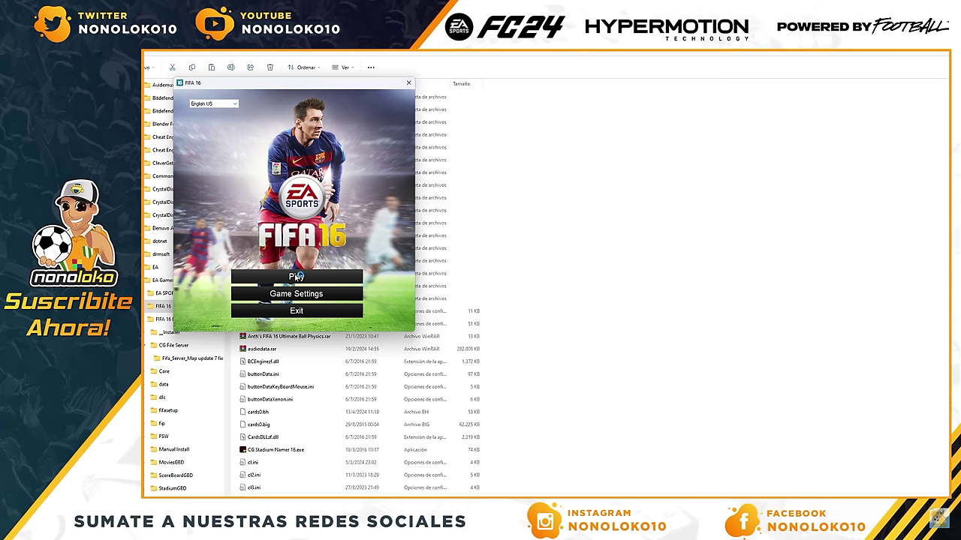
- Examine the home side's countries in FIFA 16 team selection, from Argentina through Croatia to England
left_click_drag(296, 86, 403, 87)
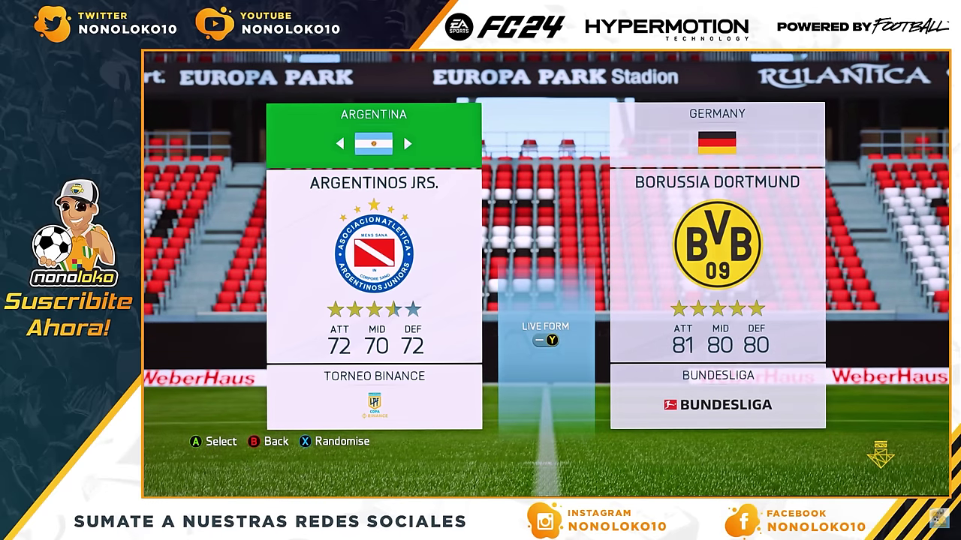
key("Right")
key("Right")
key("Right")
key("Right")
key("Right")
key("Right")
key("Right")
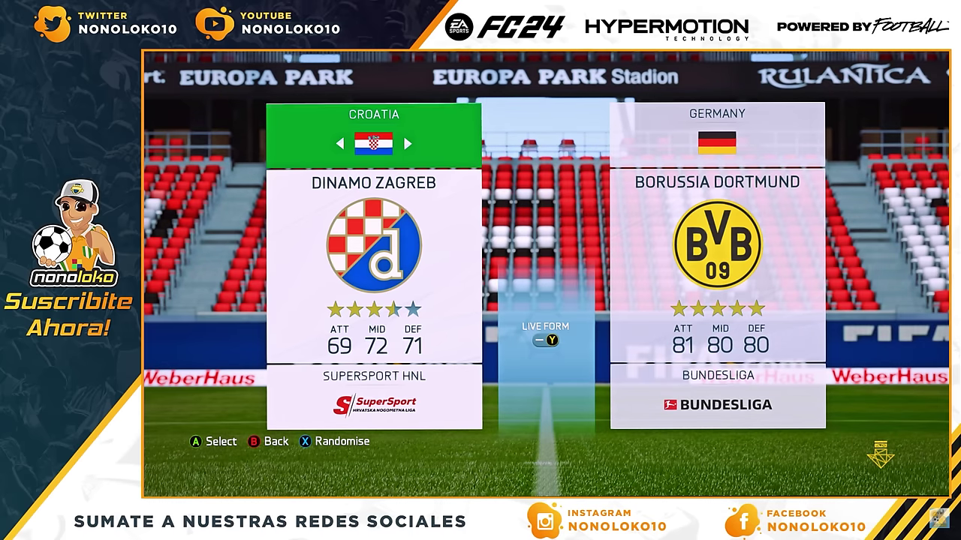
key("Right")
key("Right")
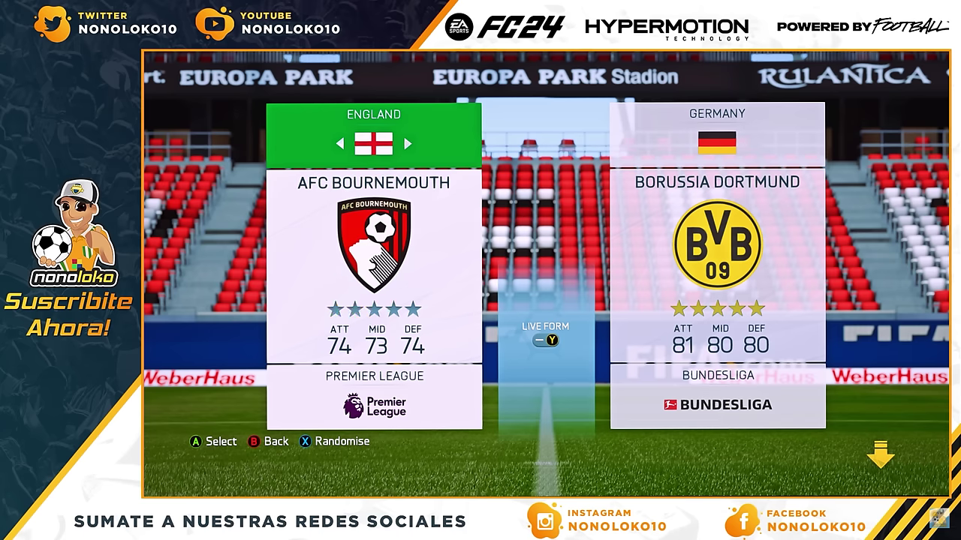
- Browse the home side's countries past England to Hungary, and check the International Men entry as well
key("Right")
key("Left")
key("Right")
key("Right")
key("Right")
key("Right")
key("Right")
key("Right")
key("Right")
key("Right")
key("Right")
key("Right")
key("Right")
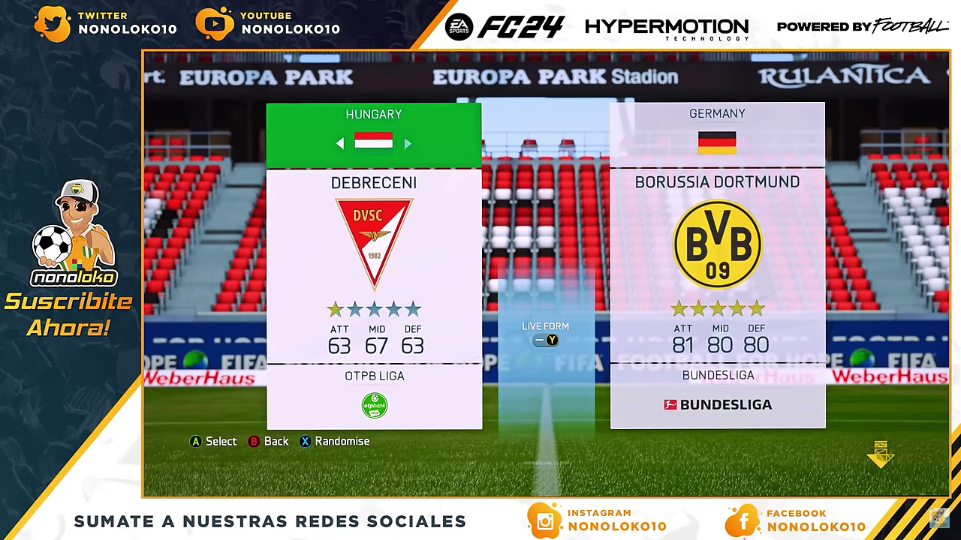
key("Right")
key("Right")
key("Left")
key("Left")
key("Left")
key("Left")
key("Left")
key("Left")
key("Left")
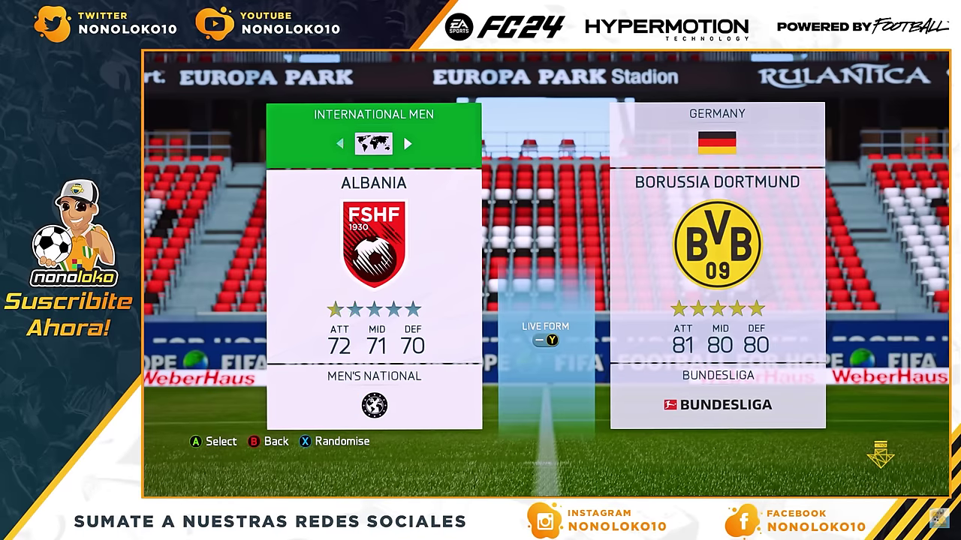
key("Left")
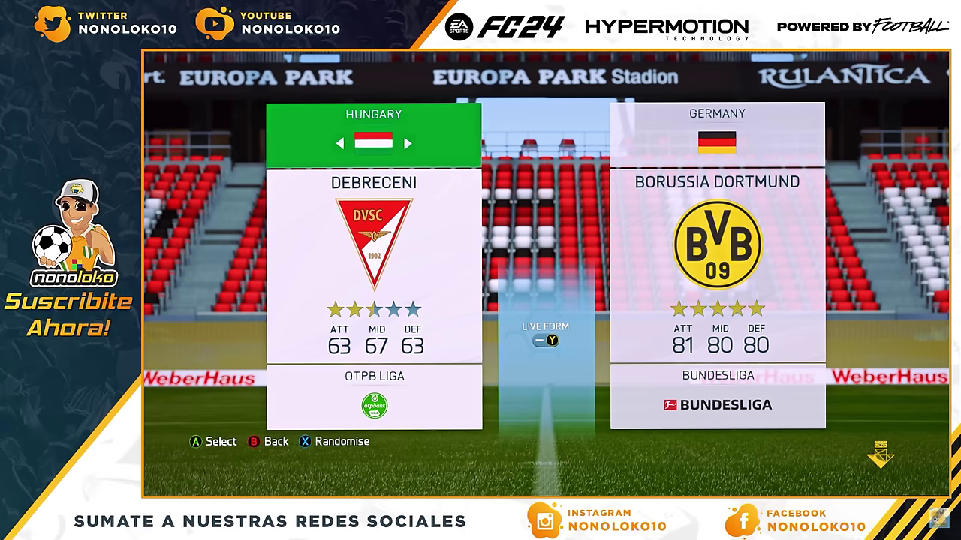
- Go back through the home side's countries from Hungary to the Brasileirão teams of Brazil
key("Left")
key("Left")
key("Left")
key("Left")
key("Left")
key("Left")
key("Left")
key("Left")
key("Left")
key("Left")
key("Left")
key("Right")
key("Right")
key("Right")
key("Right")
key("Right")
key("Right")
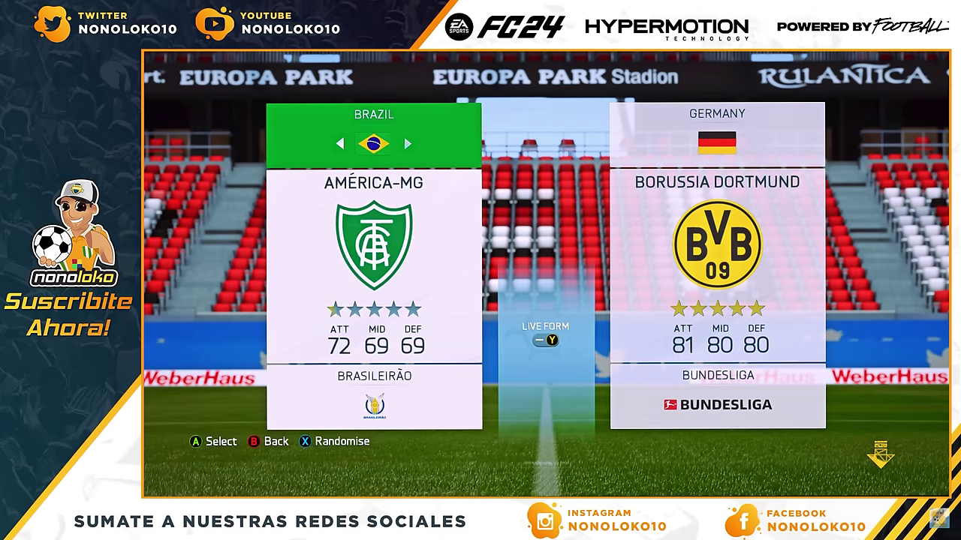
- Choose SC Freiburg from Germany's Bundesliga as the home team and confirm the match against Borussia Dortmund
key("Right")
key("Right")
key("Right")
key("Right")
key("Right")
key("Right")
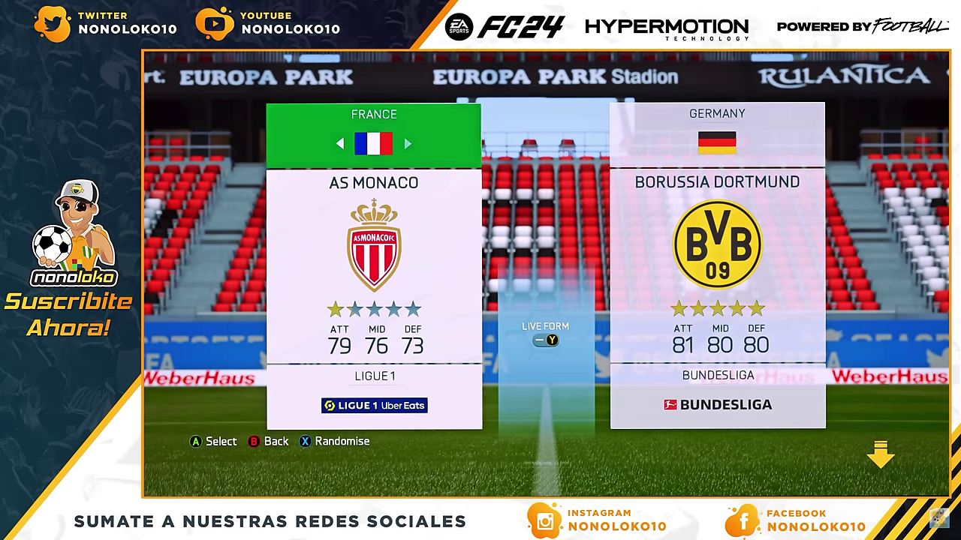
key("Right")
key("Down")
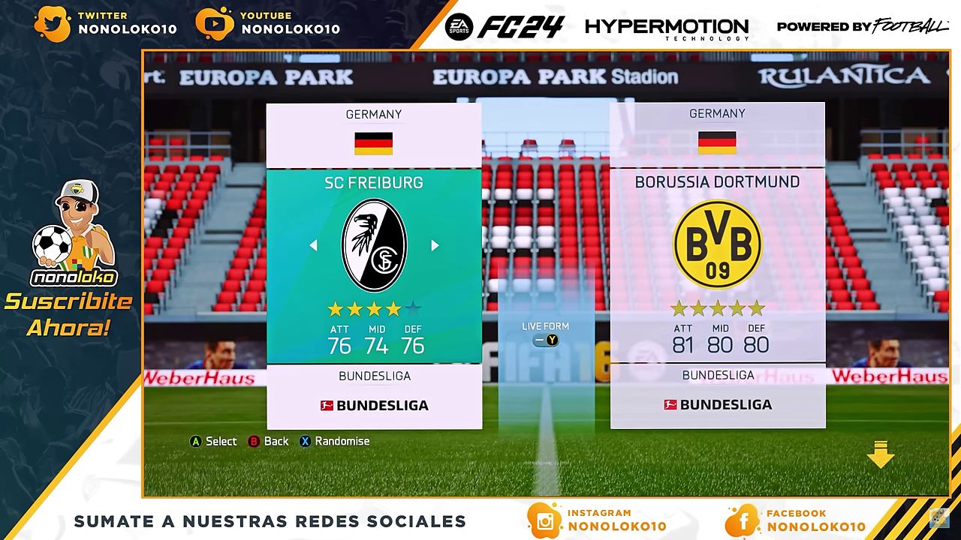
key("Return")
key("Return")
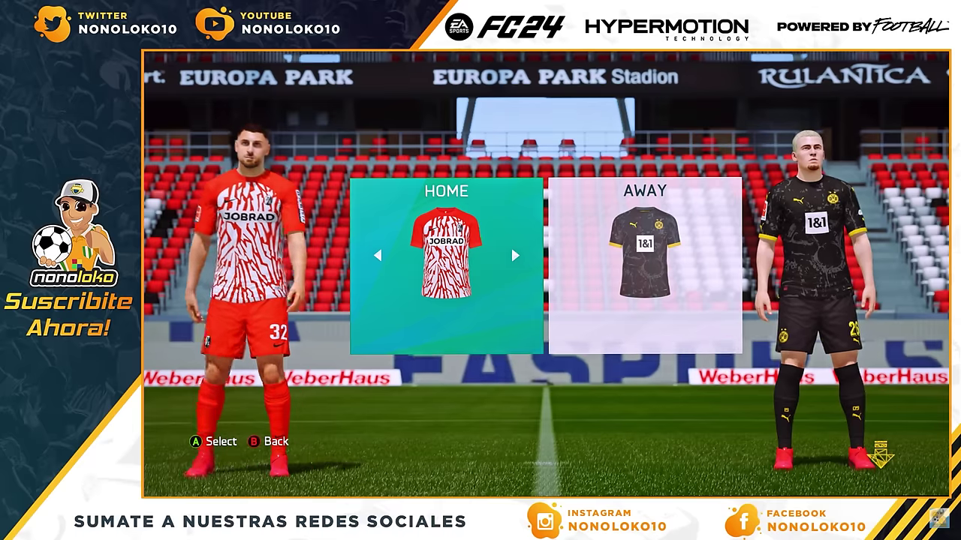
- Preview the available kits of both teams and confirm the Home kit for SC Freiburg and Borussia Dortmund
key("Return")
key("Return")
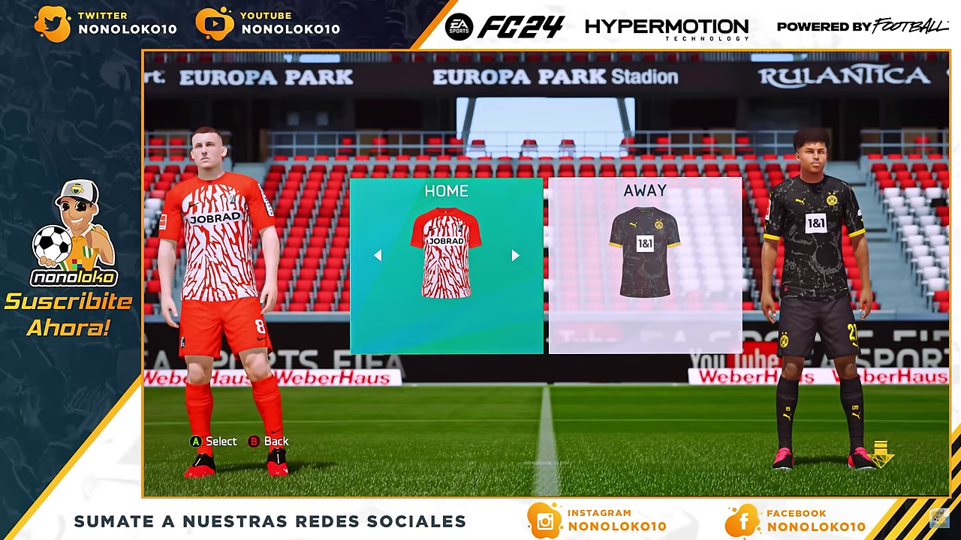
key("Right")
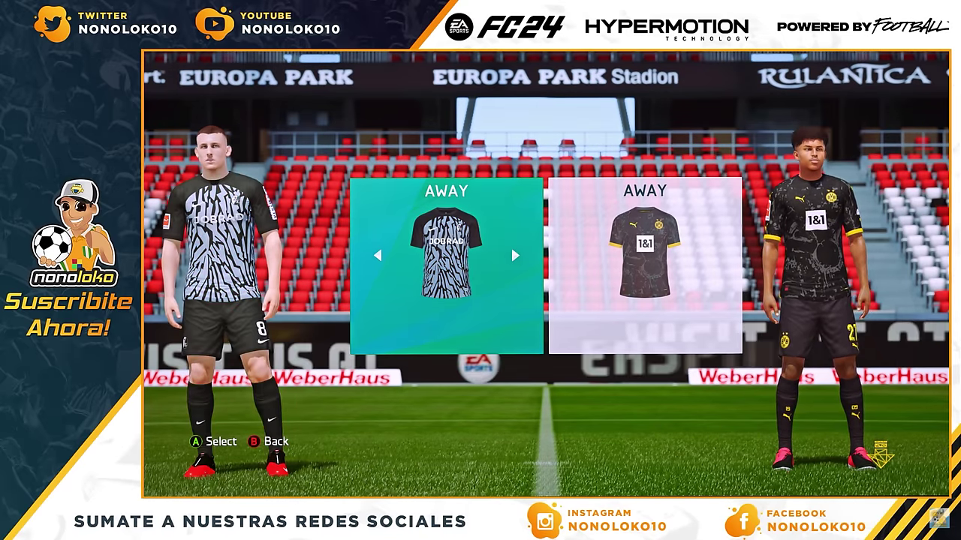
key("Right")
key("Right")
key("Return")
key("Right")
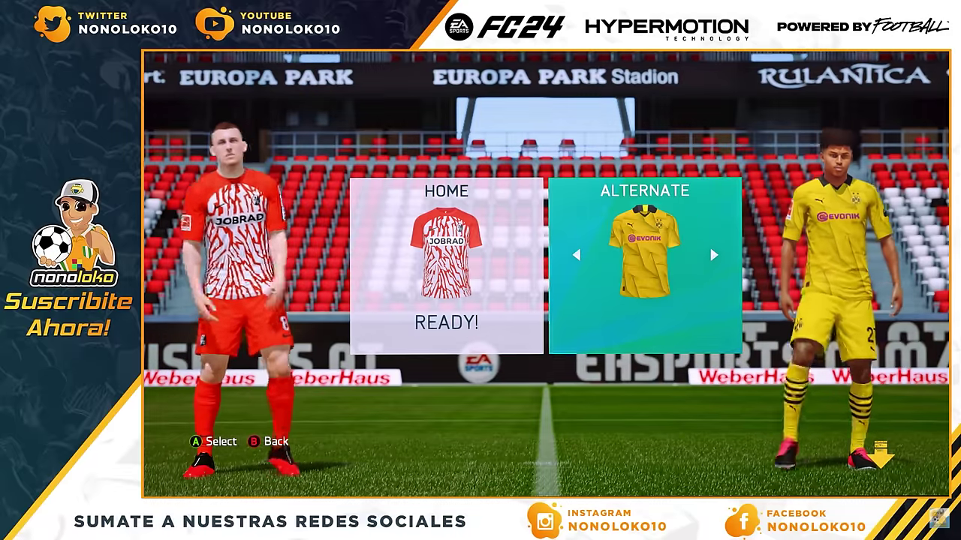
key("Right")
key("Right")
key("Left")
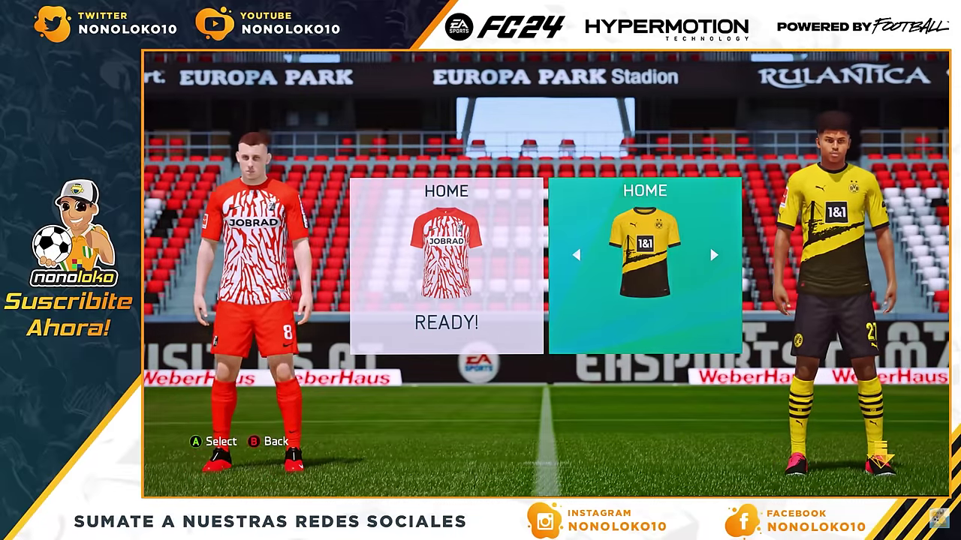
key("Return")
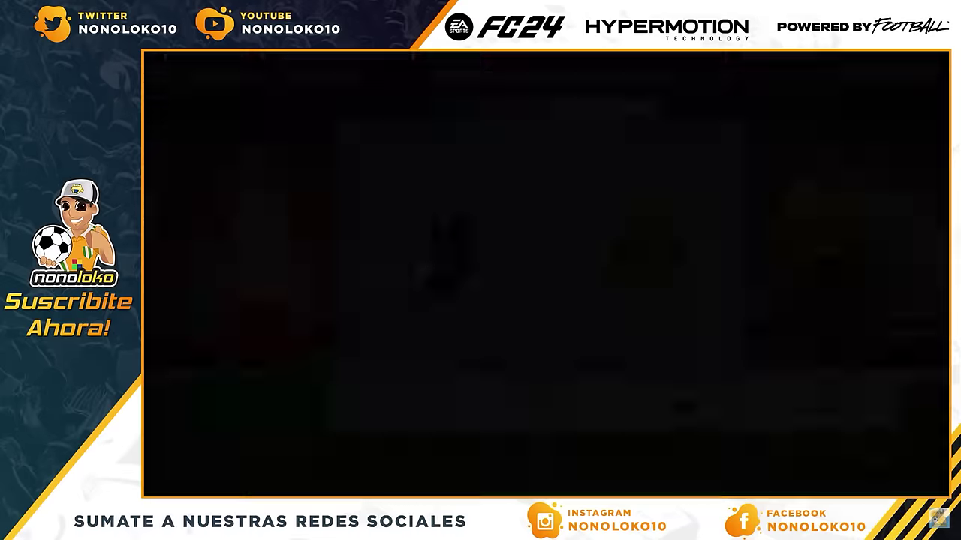
- Bring up the CG Server 16 window from the background programs and place it over the match screen
key("Right")
key("Right")
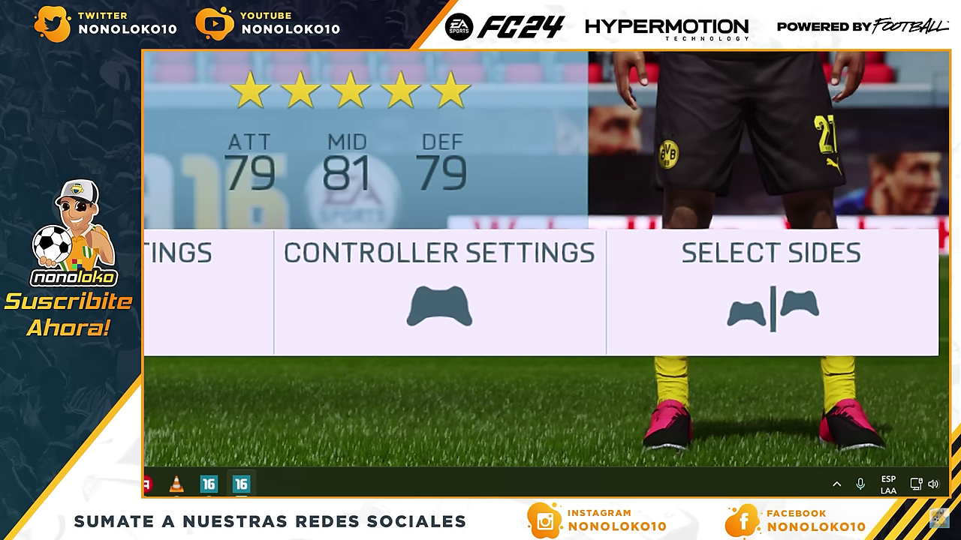
key("Right")
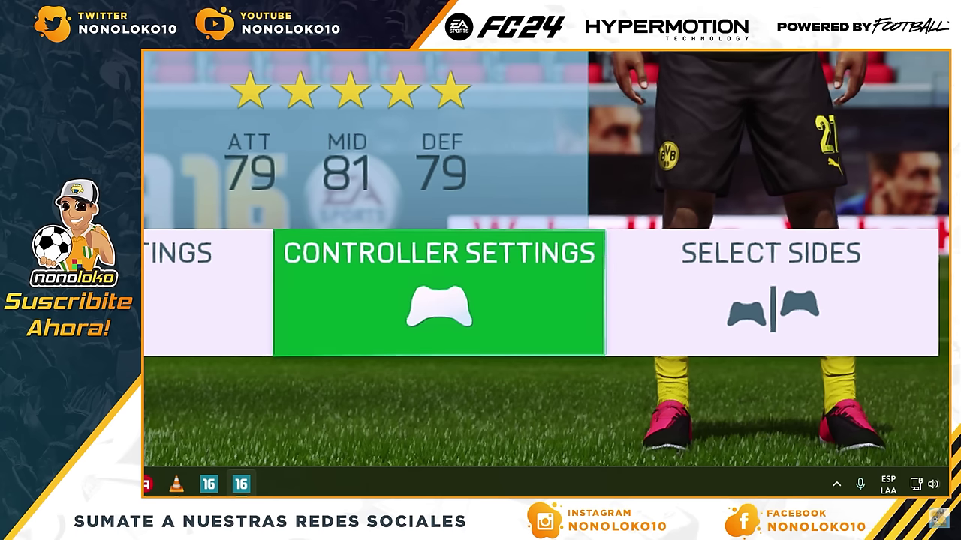
left_click(836, 484)
right_click(777, 383)
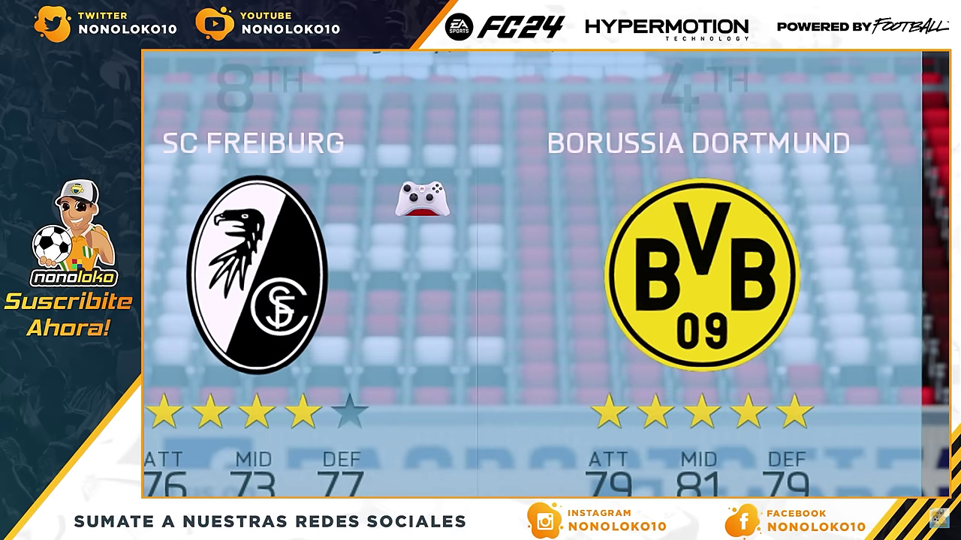
left_click_drag(370, 113, 436, 136)
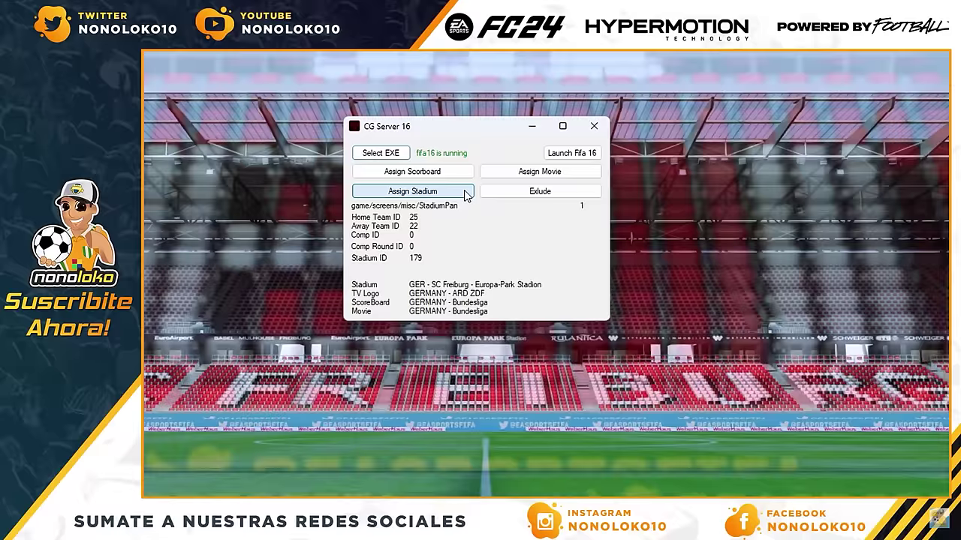
- Select GER - SC Freiburg - Europa-Park Stadion for the home team's stadium assignment and set the police pattern to German
left_click(466, 194)
scroll(474, 153, "down", 2)
left_click_drag(474, 153, 482, 228)
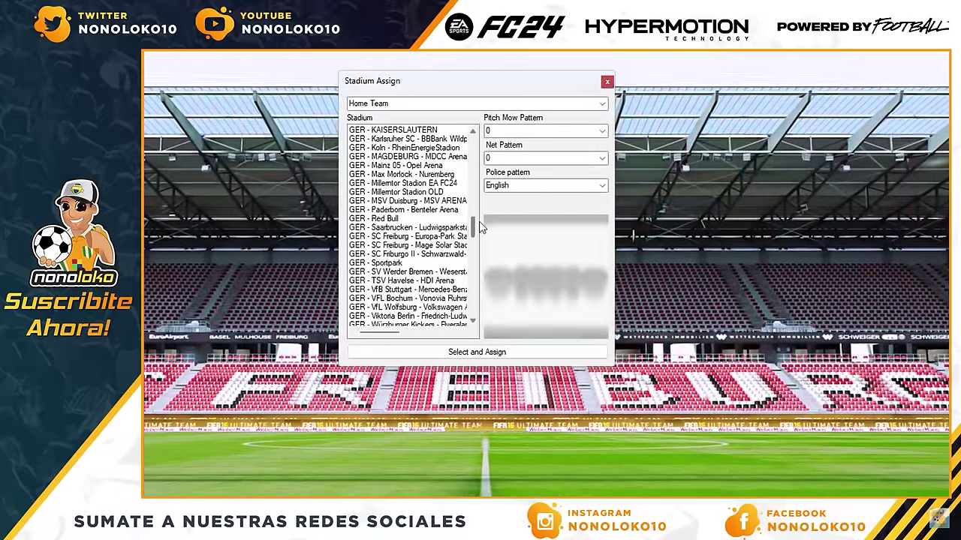
left_click(397, 246)
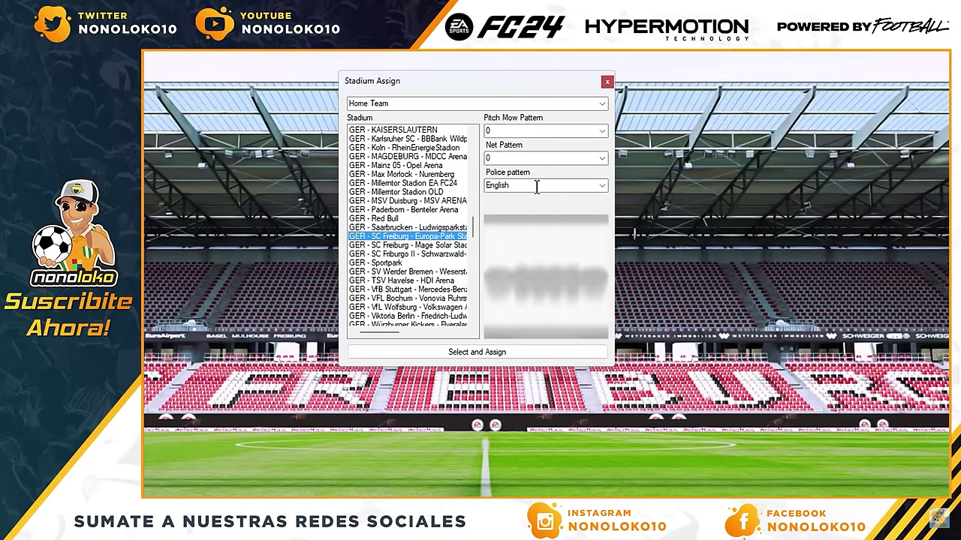
left_click(582, 186)
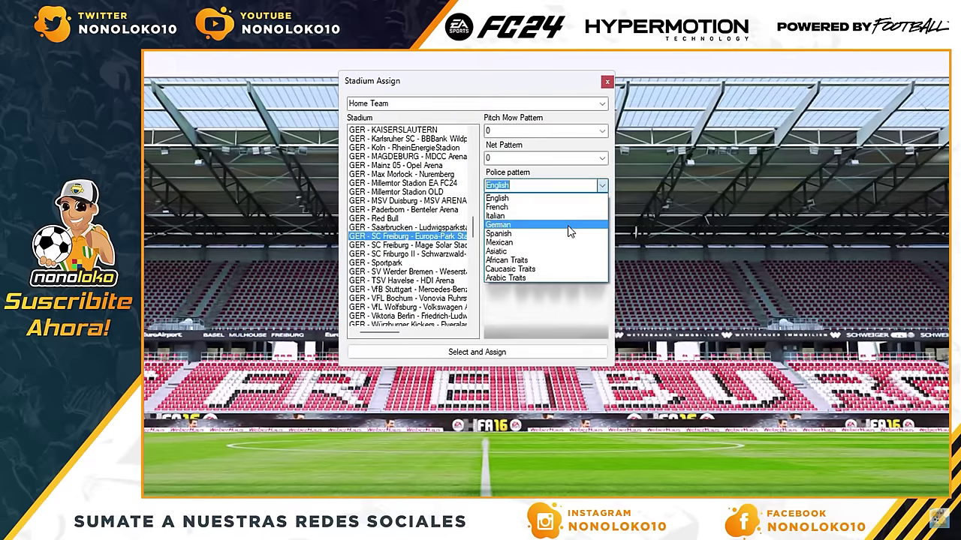
left_click(568, 225)
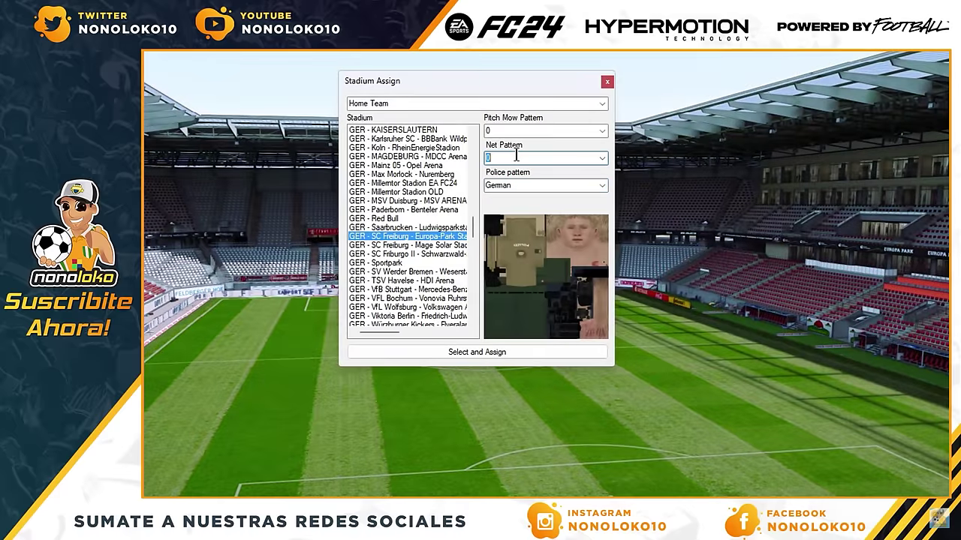
- Preview the net patterns, set the pitch mow pattern to 1 and assign the stadium, replacing the home team's existing assignment
scroll(516, 156, "down", 12)
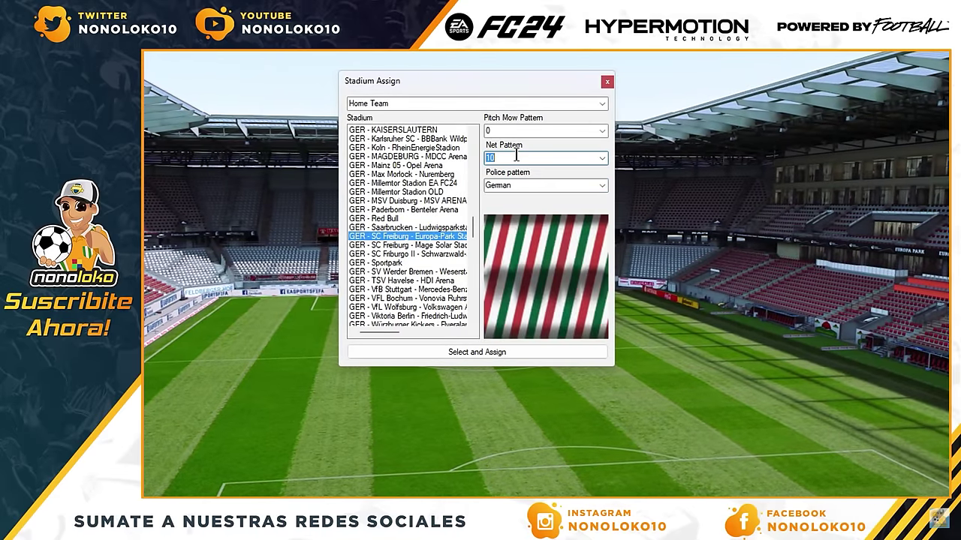
scroll(516, 156, "up", 12)
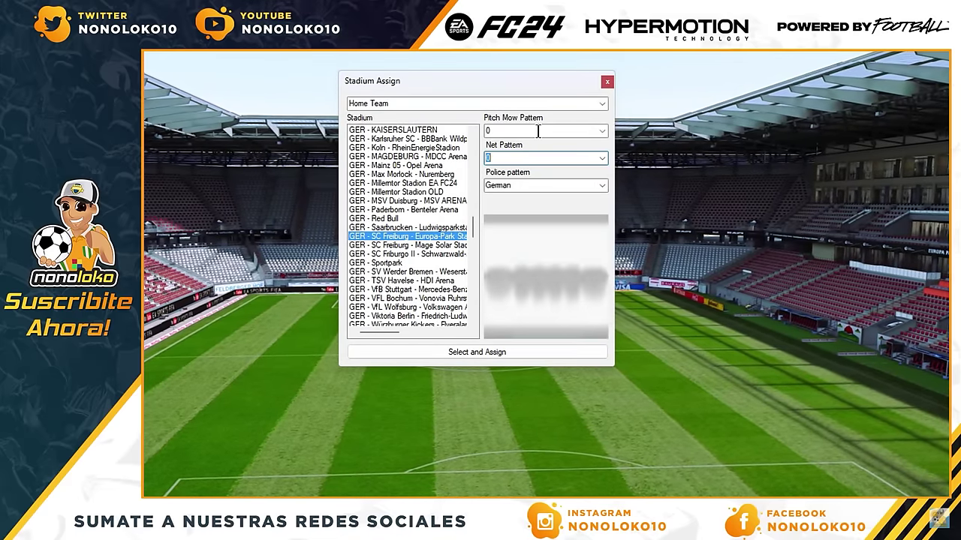
scroll(537, 132, "down", 12)
scroll(537, 131, "down", 1)
scroll(537, 131, "up", 12)
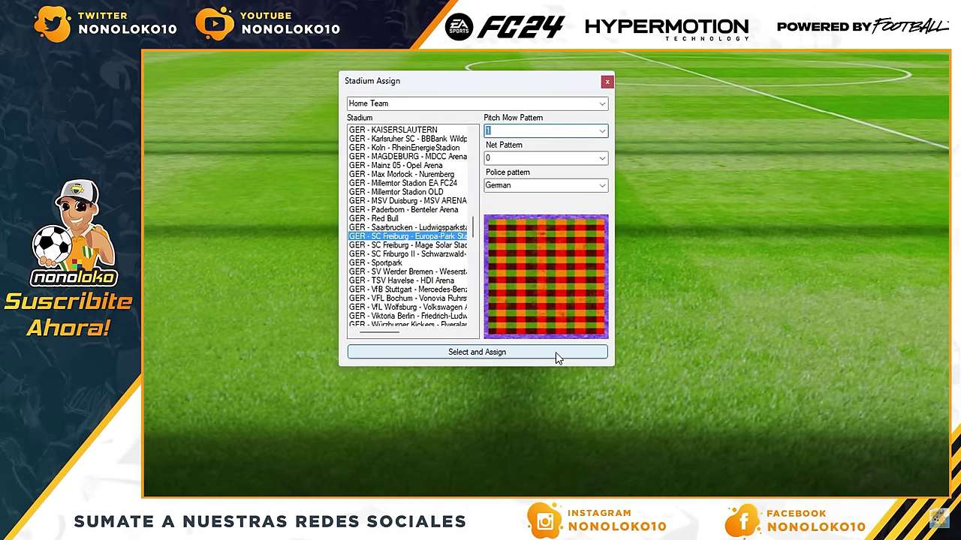
left_click(555, 353)
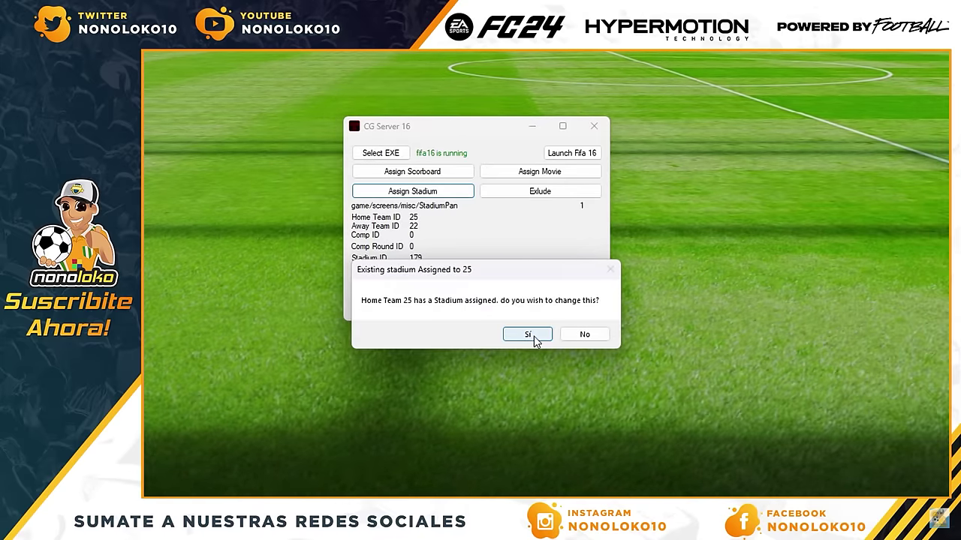
left_click(528, 335)
left_click(581, 339)
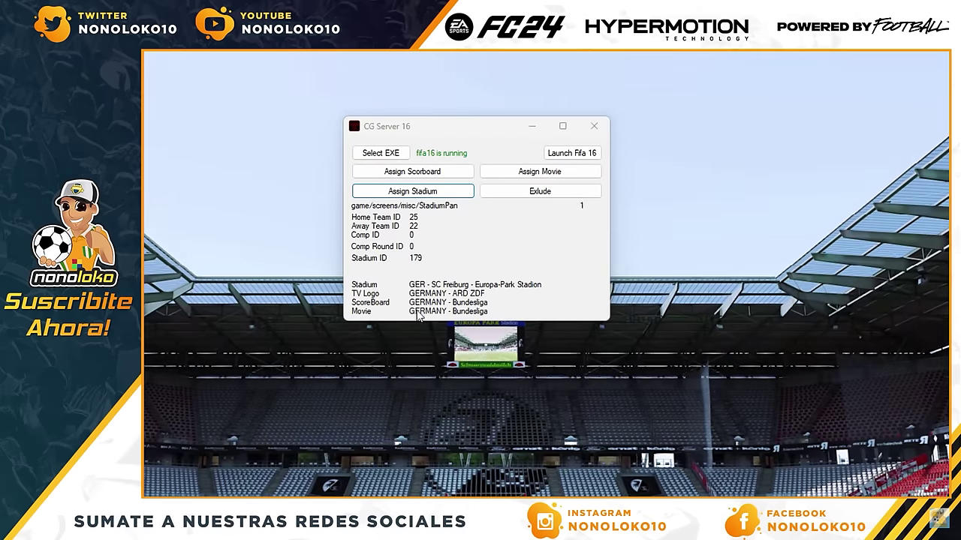
- Assign the GERMANY - Bundesliga intro movie to every game in the tournament
left_click(529, 180)
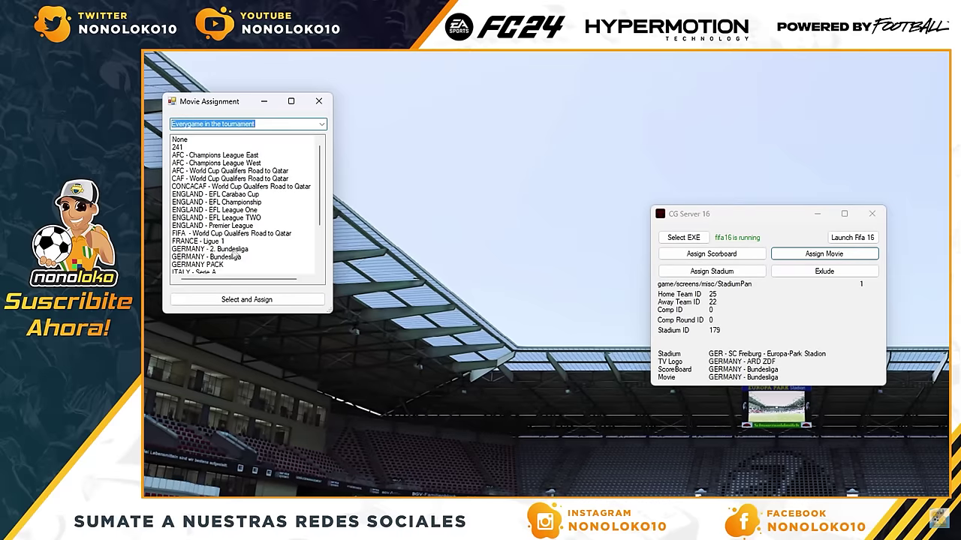
left_click(259, 301)
left_click(817, 399)
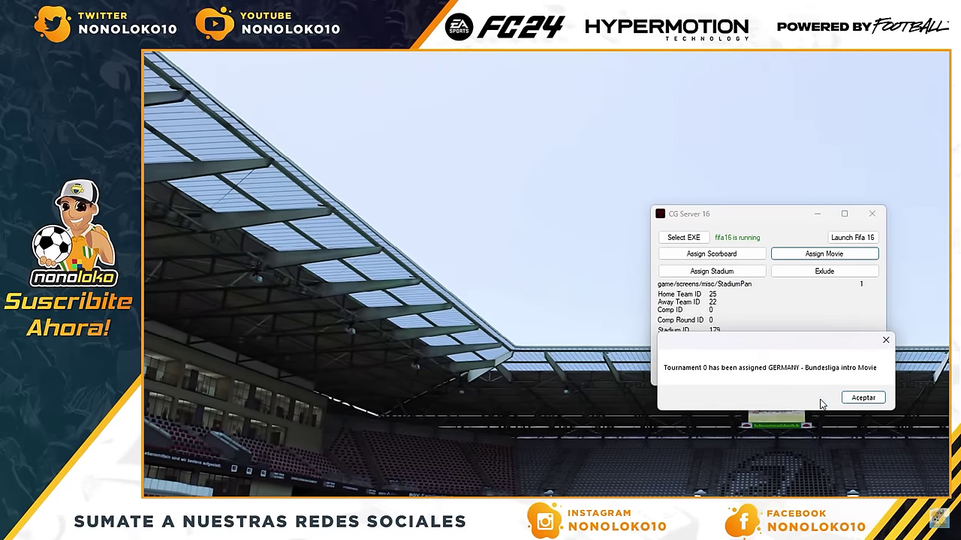
- Assign the GERMANY - ARD ZDF TV logo and GERMANY - Bundesliga scoreboard to every game in the tournament, replacing the existing assignments
left_click(858, 398)
left_click(712, 254)
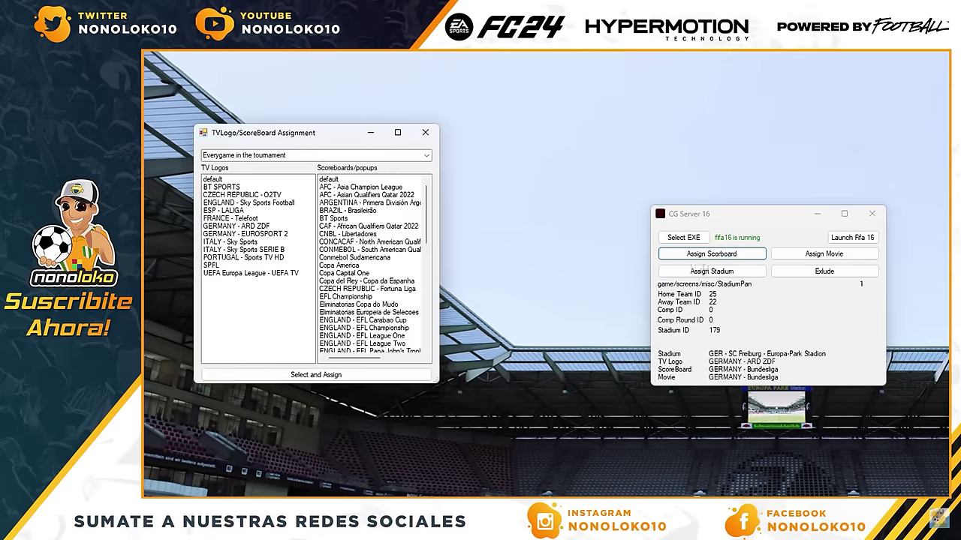
left_click_drag(427, 211, 432, 260)
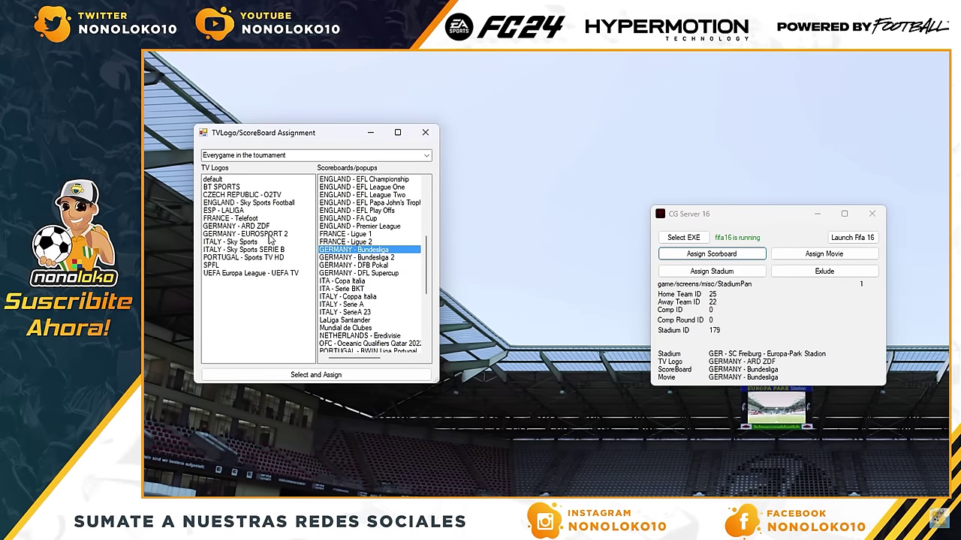
left_click(319, 375)
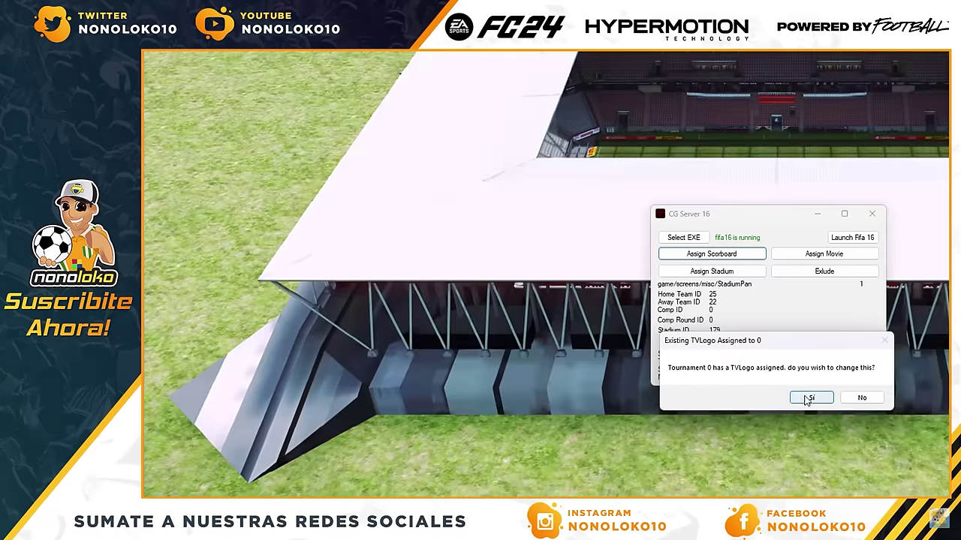
left_click(807, 398)
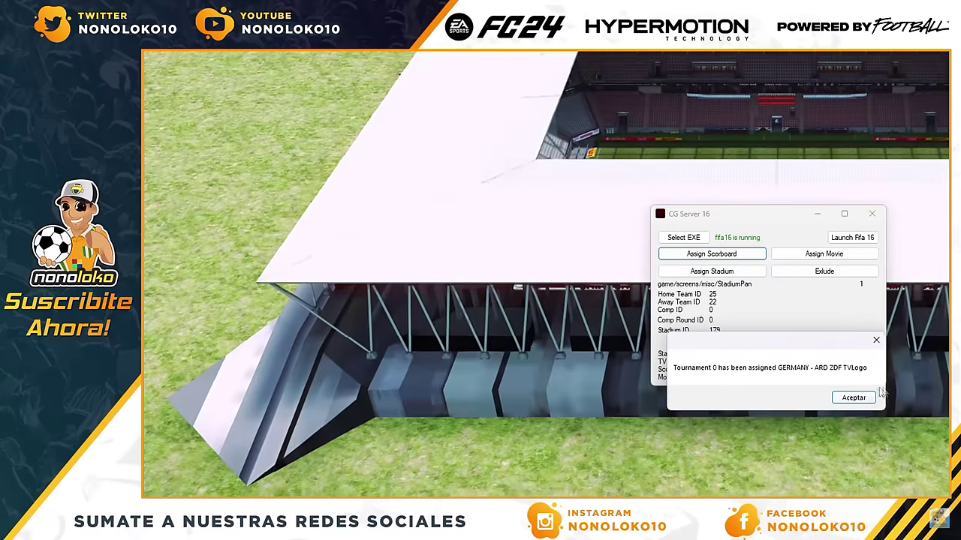
left_click(858, 398)
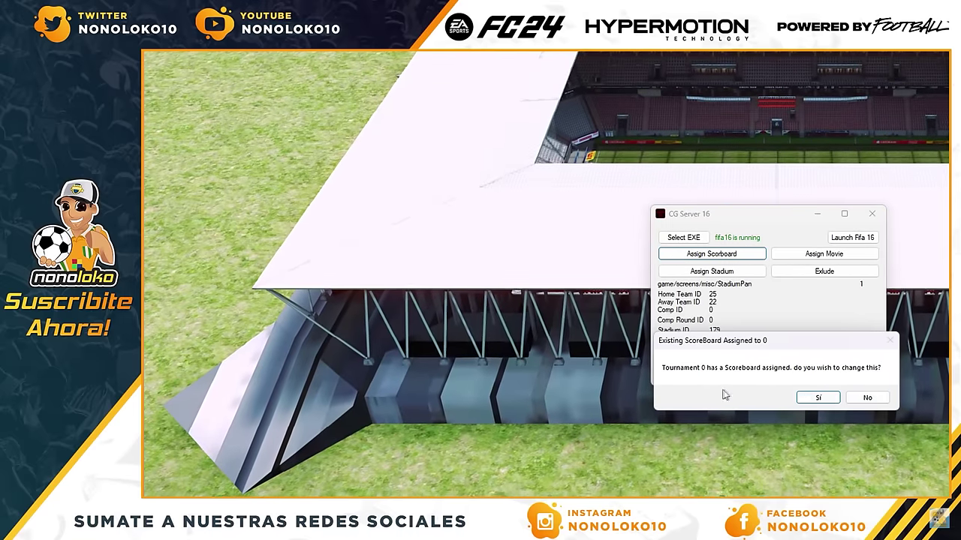
left_click(826, 400)
left_click(854, 397)
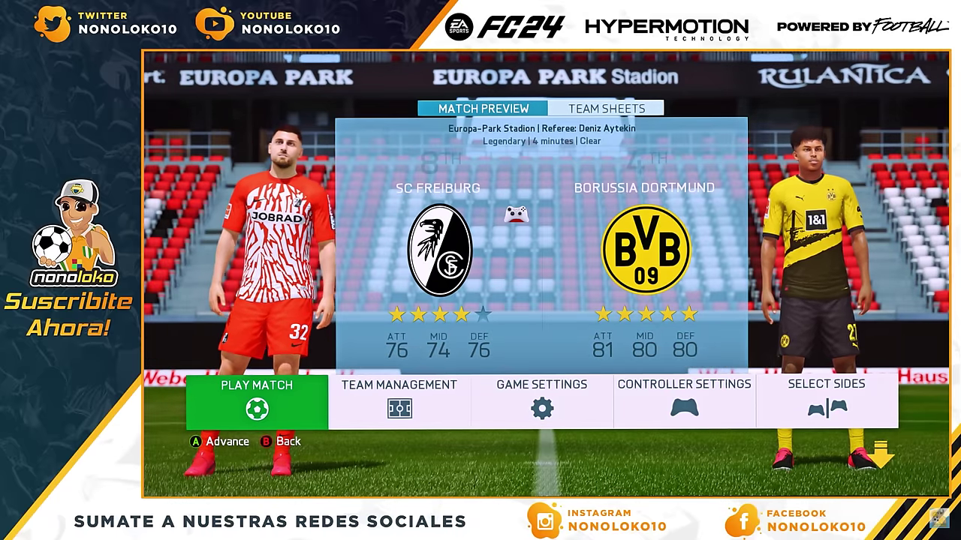
- Choose the home kits for SC Freiburg and Borussia Dortmund and play the match
key("Return")
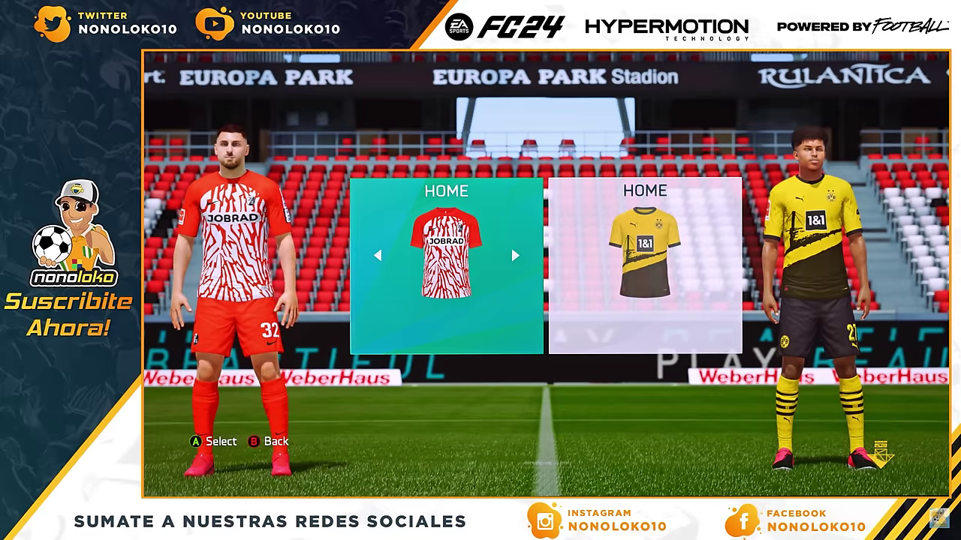
key("Return")
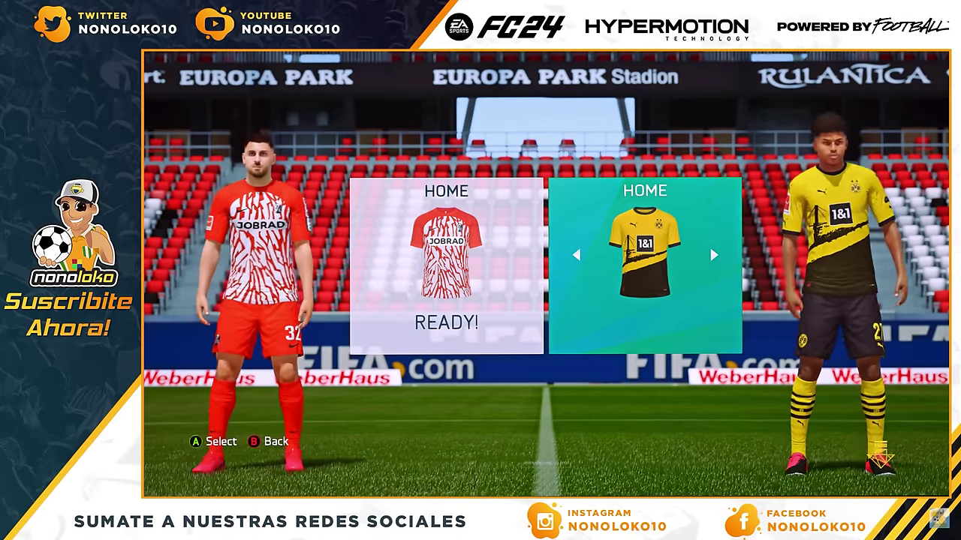
key("Return")
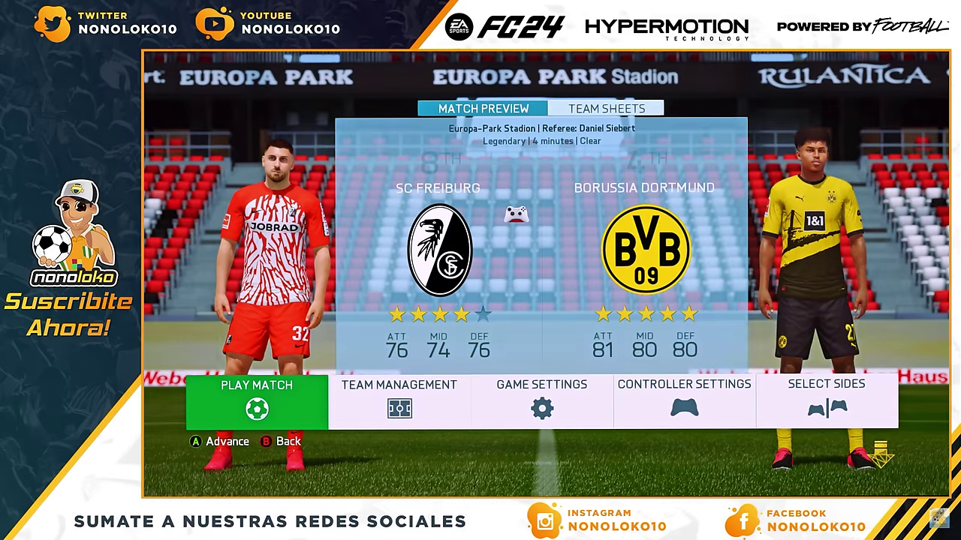
key("Return")
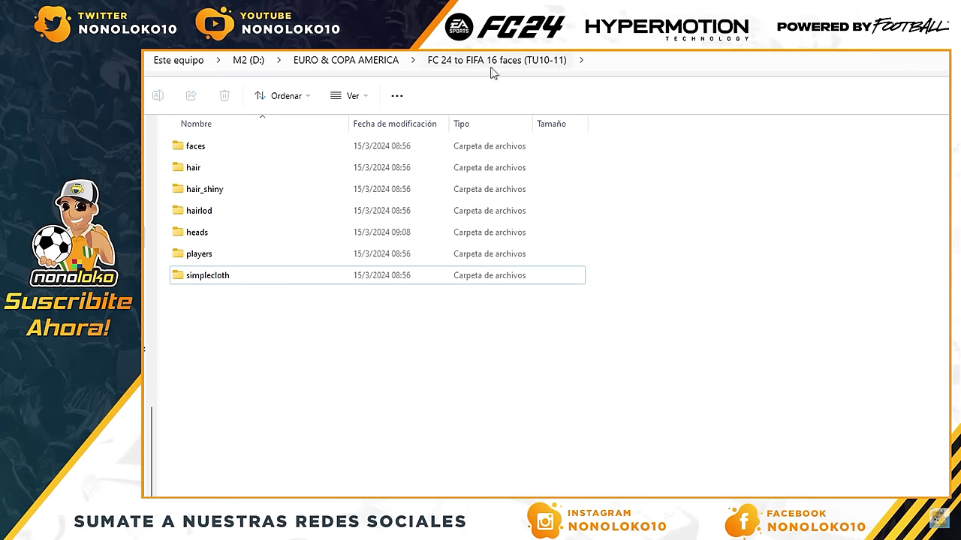
- Select the faces, hair, hair_shiny, hairlod, heads and simplecloth folders in FC 24 to FIFA 16 faces (TU10-11), and locate FIFA 16's data folder
left_click_drag(608, 147, 441, 234)
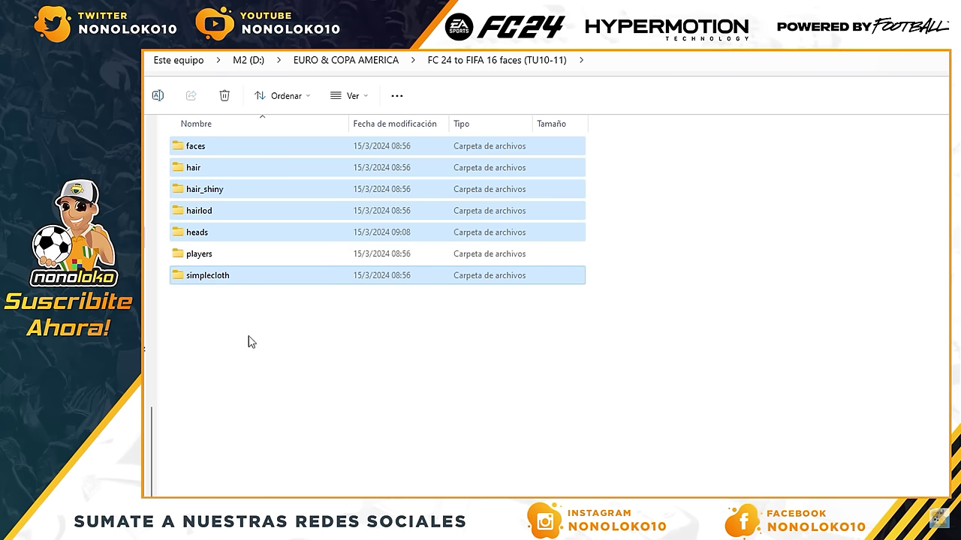
key("alt+Tab")
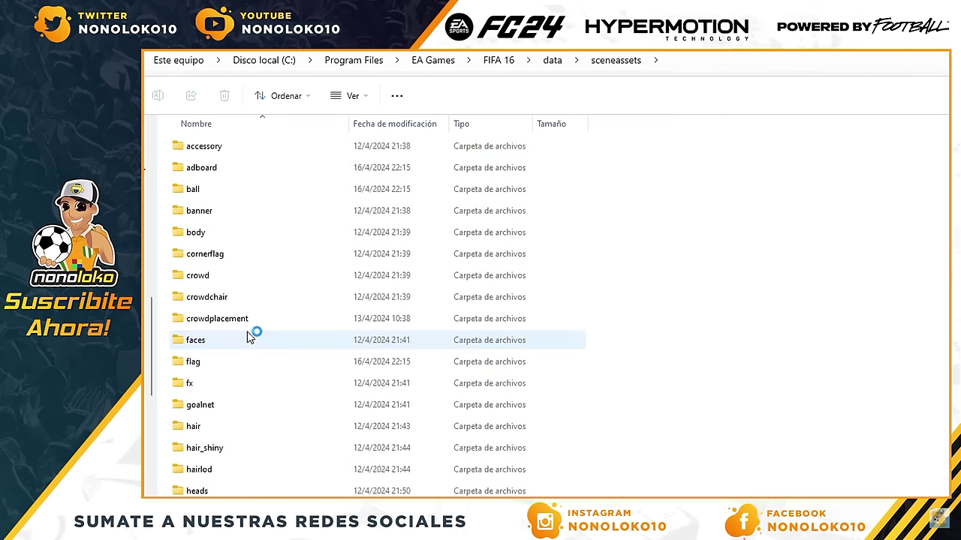
left_click(548, 64)
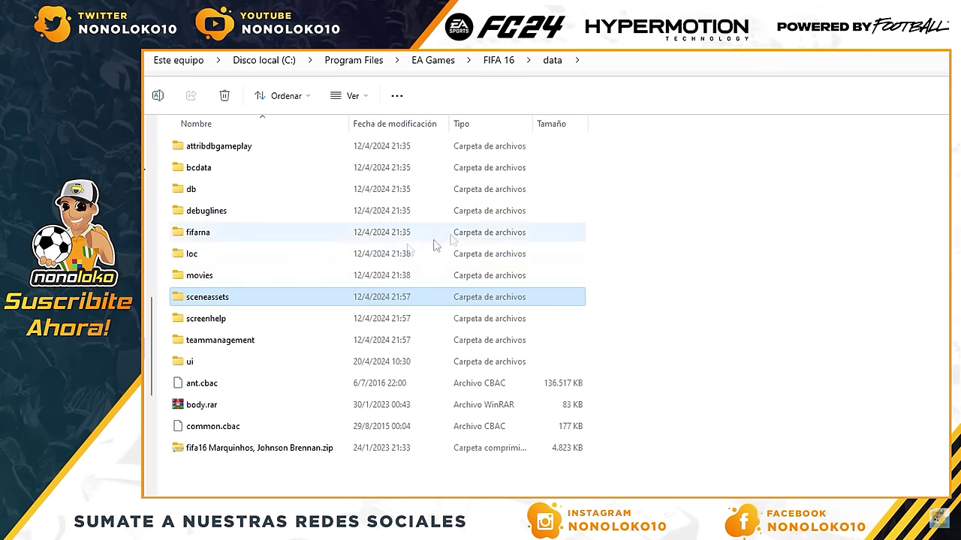
left_click(492, 66)
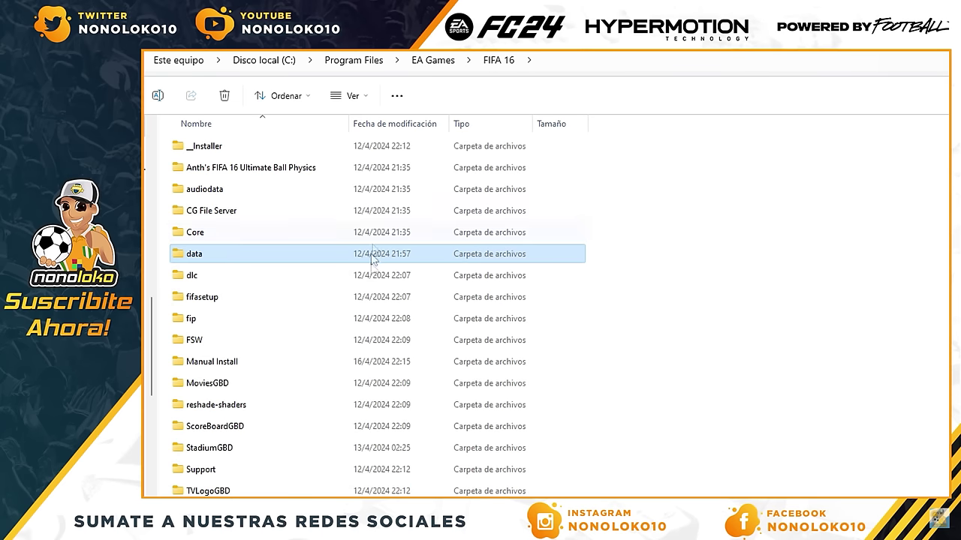
double_click(244, 259)
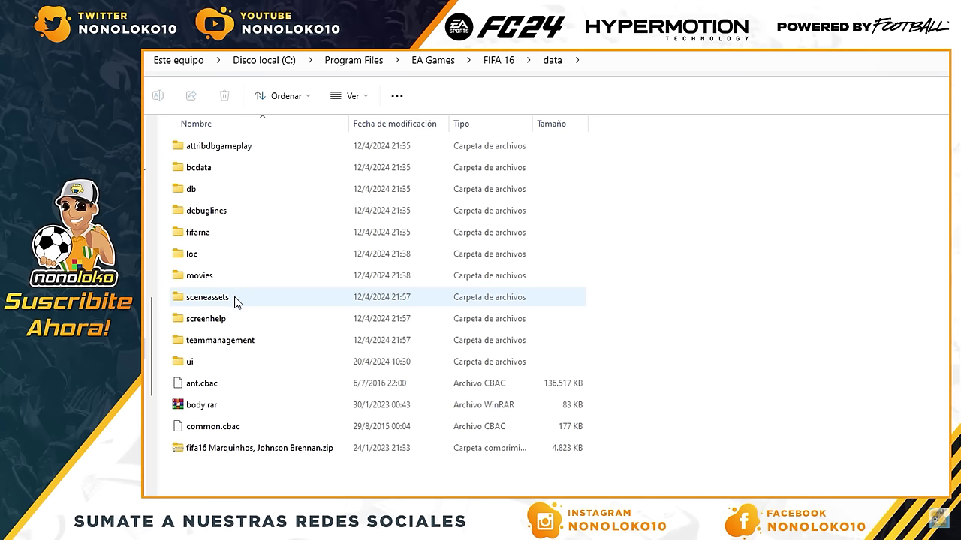
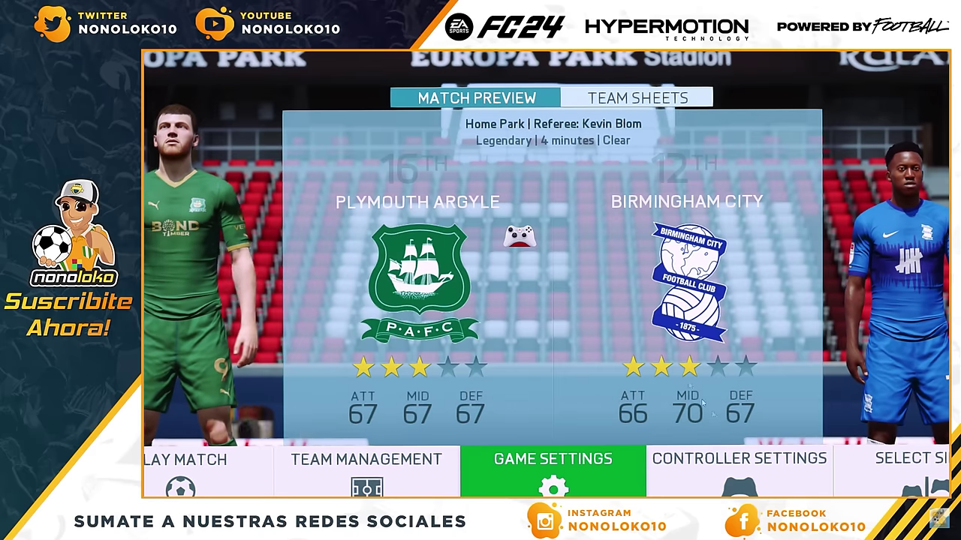
key("Right")
key("Left")
key("Left")
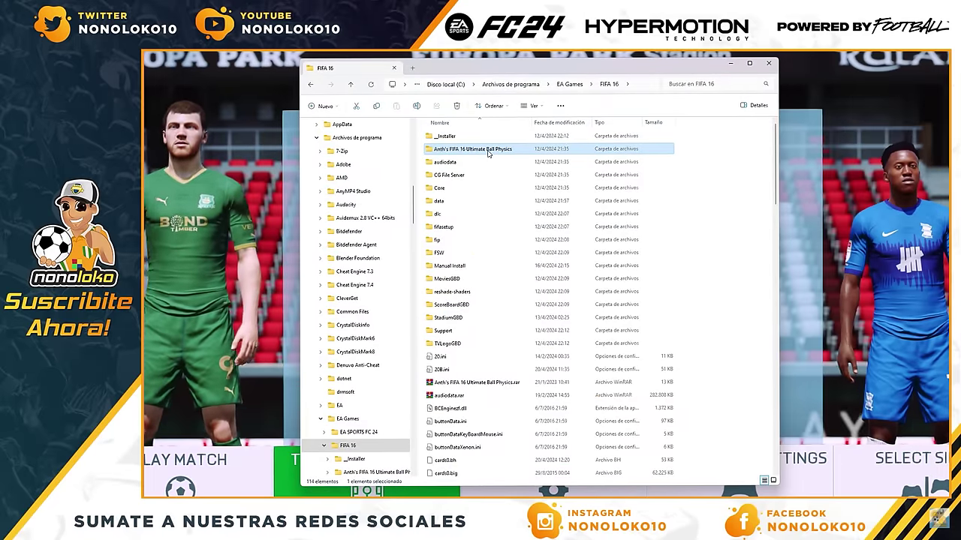
- Open the Option 2 with Speedhack (v1.7).CT table from Option B of Anth's FIFA 16 Ultimate Ball Physics in Cheat Engine
double_click(490, 150)
double_click(486, 150)
double_click(483, 150)
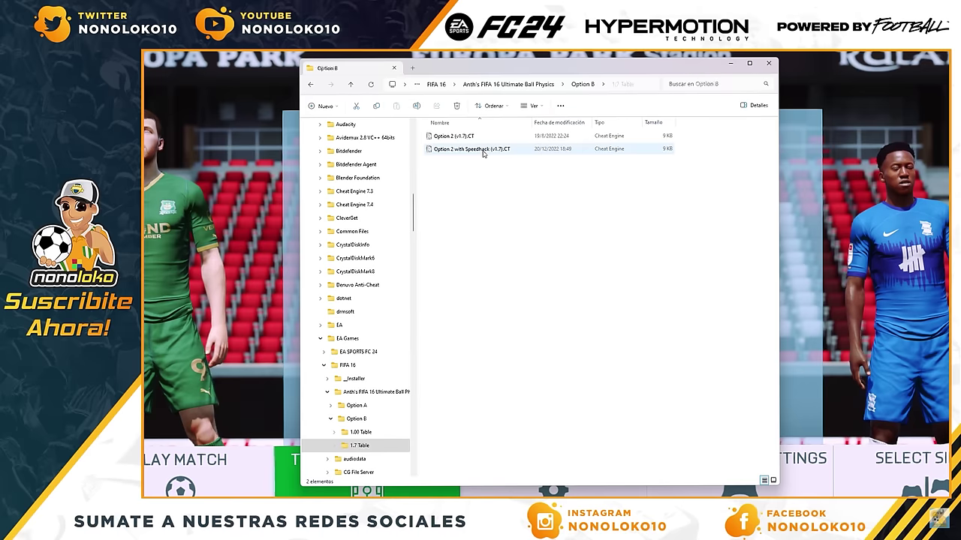
left_click(483, 150)
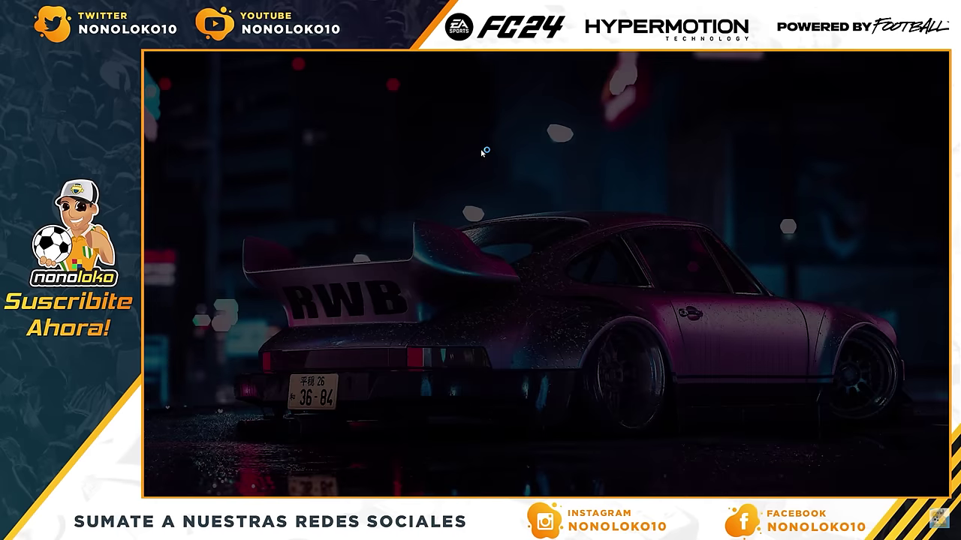
left_click(516, 366)
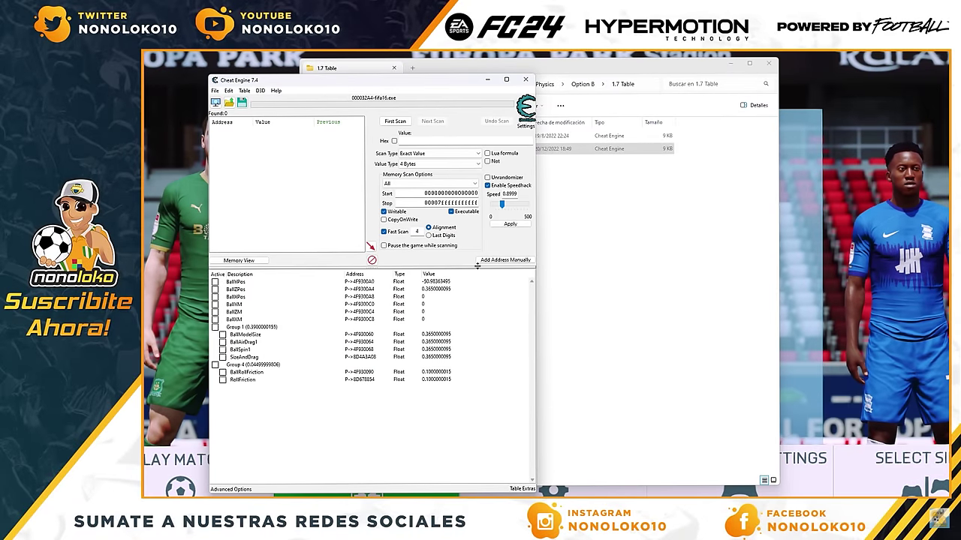
- Examine the initial ball size, air drag, spin and roll friction values in the ball physics table
left_click(434, 335)
left_click(440, 342)
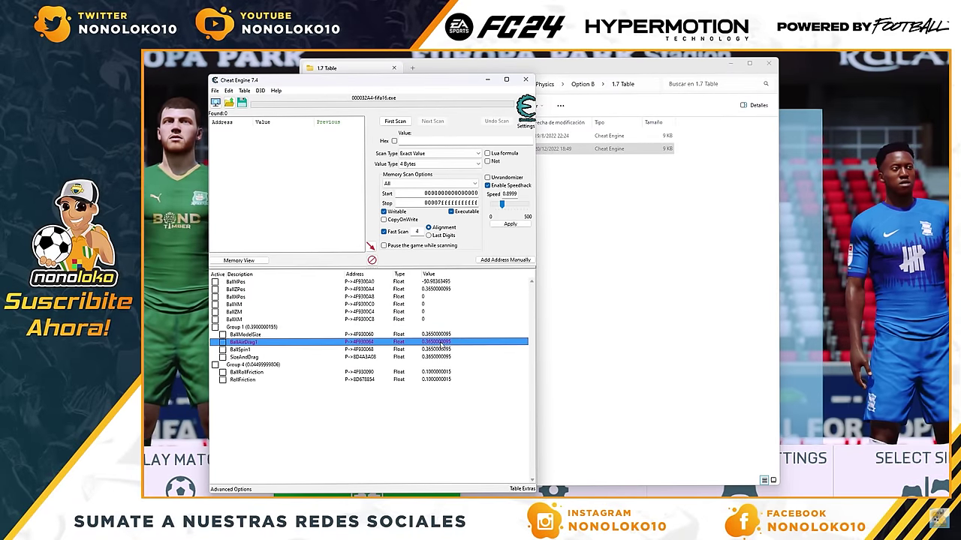
left_click(446, 349)
left_click(447, 357)
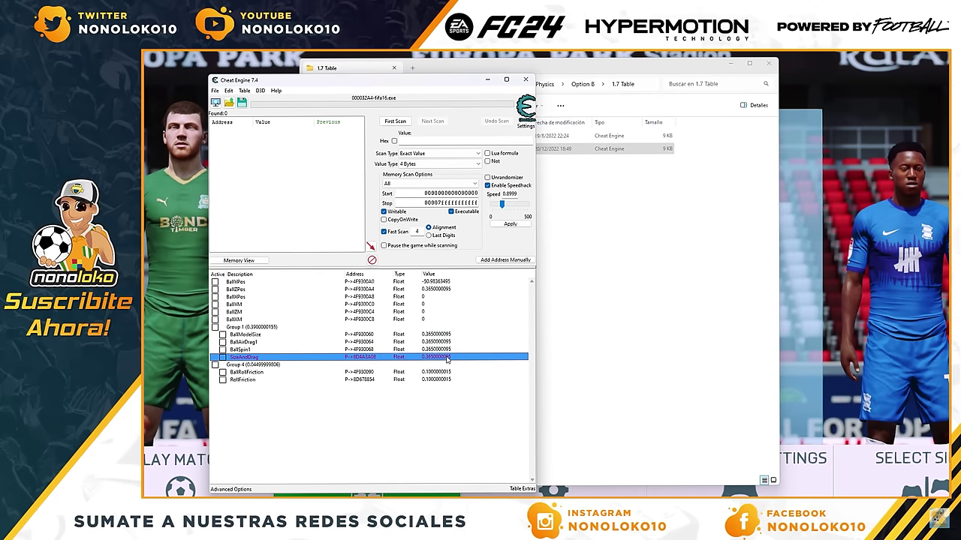
left_click(439, 372)
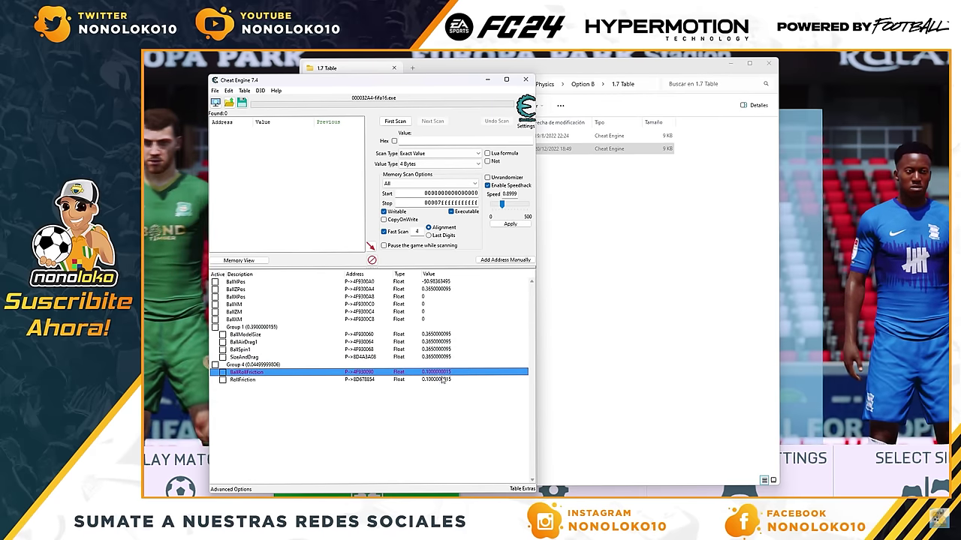
left_click(442, 380)
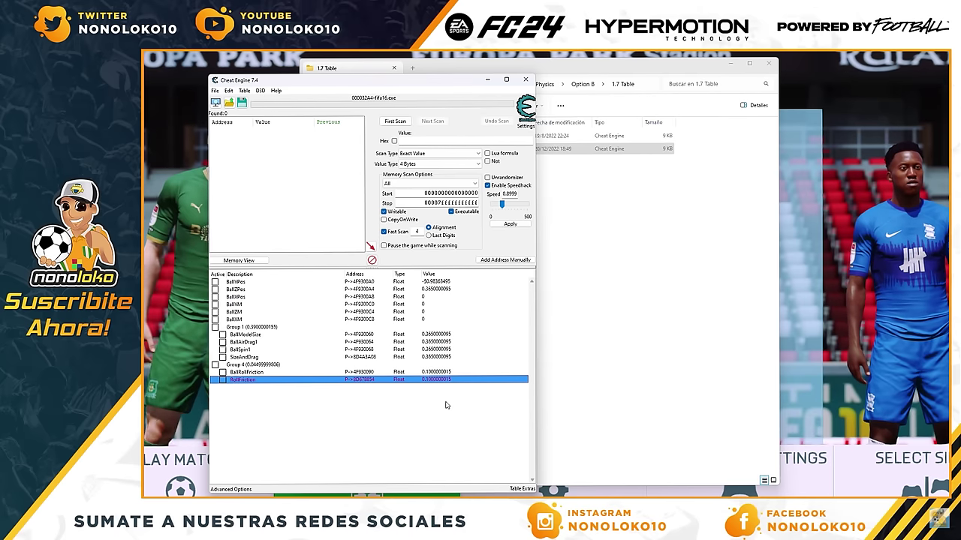
- Re-enable Speedhack and activate all the Group 1 and Group 4 ball physics entries
left_click(488, 186)
left_click(488, 185)
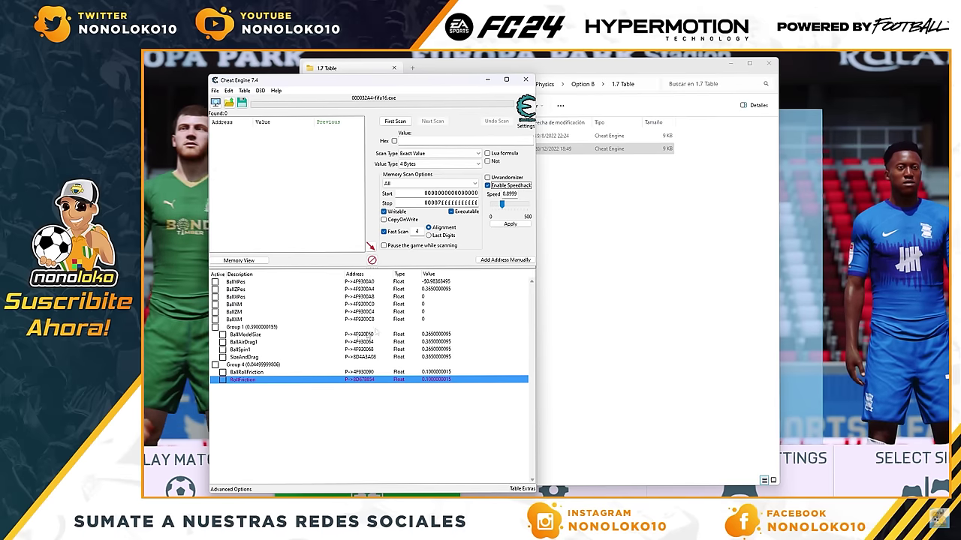
double_click(511, 194)
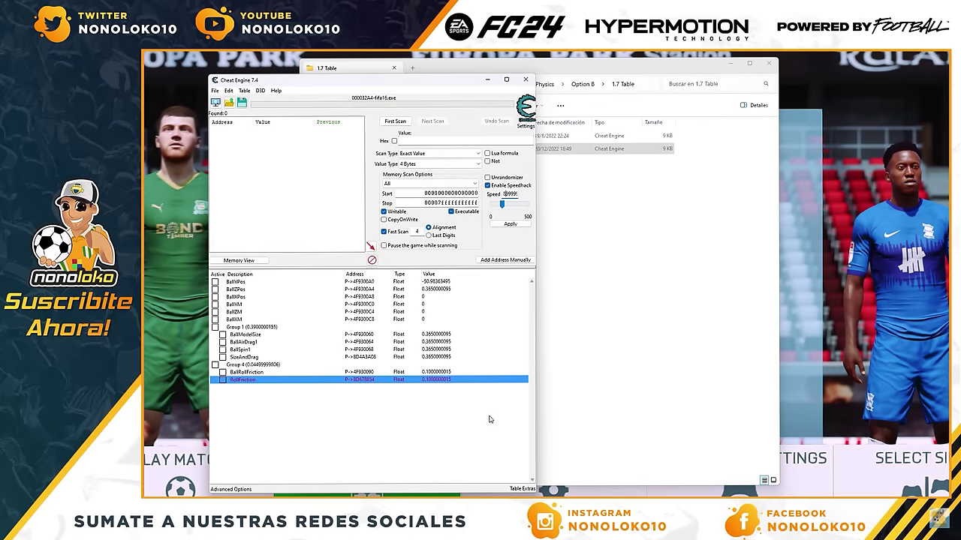
key("space")
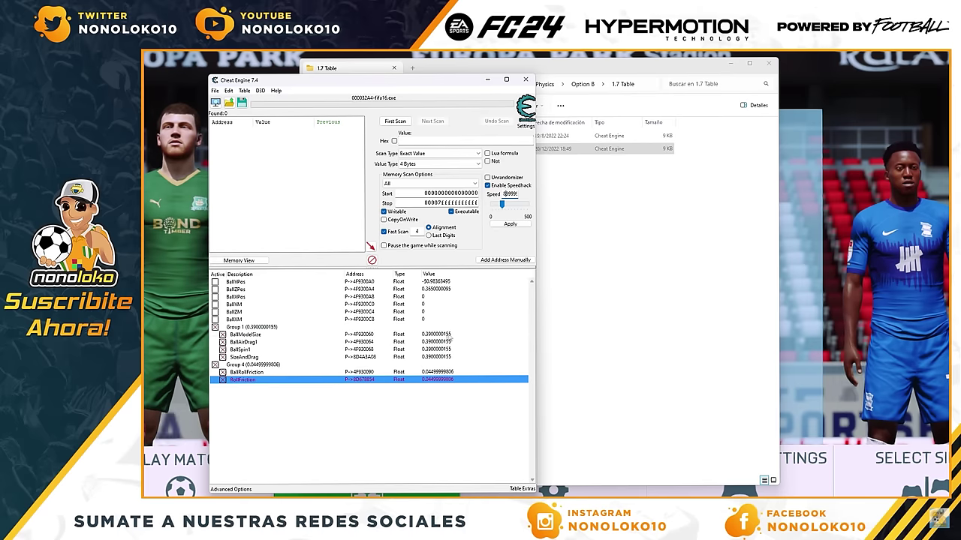
- Check the activated Group 1 values for BallModelSize, BallAirDrag1, BallSpin1 and SizeAndDrag
left_click(436, 336)
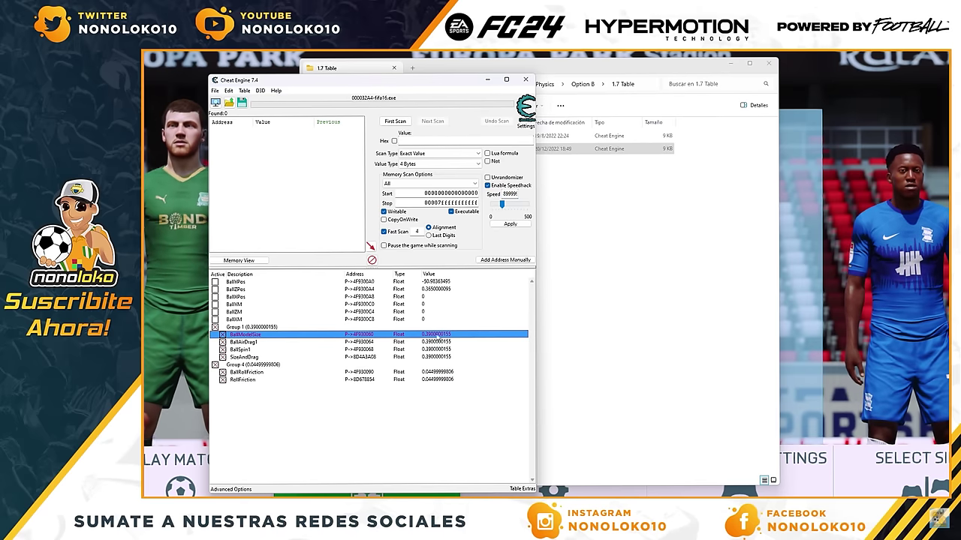
left_click(432, 343)
left_click(432, 350)
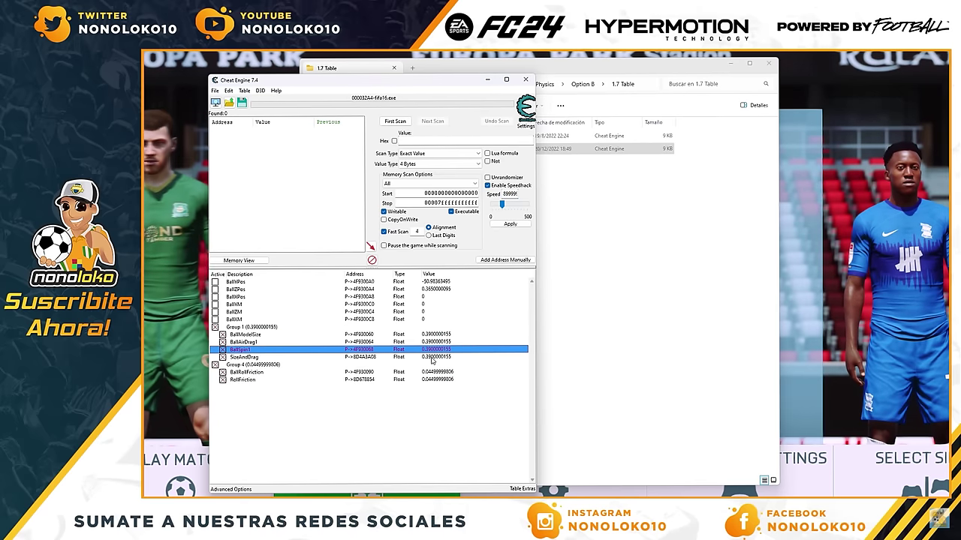
left_click(433, 358)
- Set the BallModelSize value to 0.5900000155
left_click(435, 335)
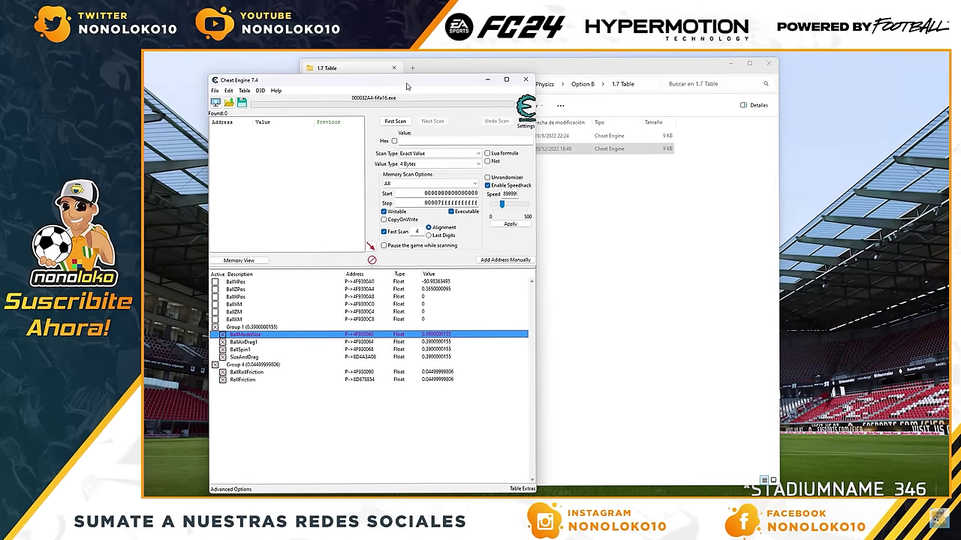
double_click(431, 337)
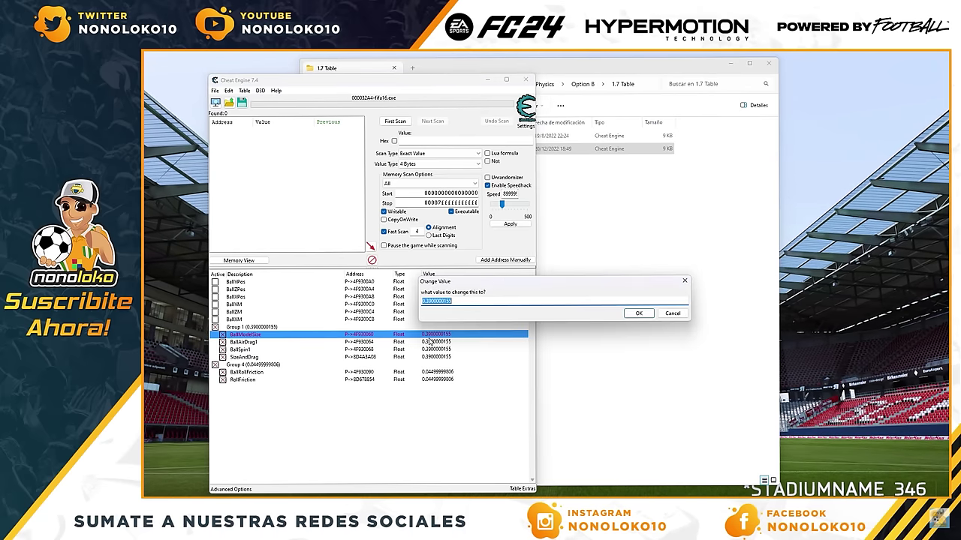
left_click(430, 301)
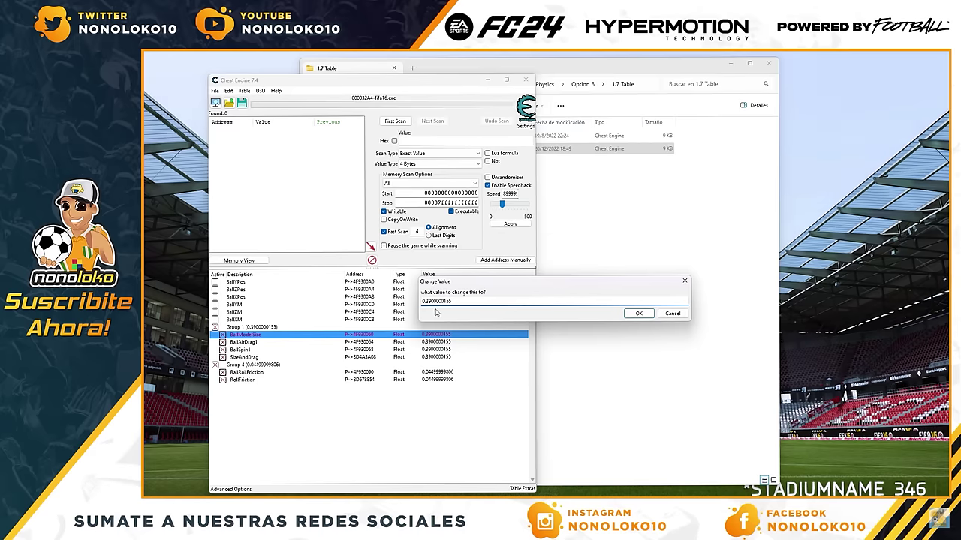
type("58")
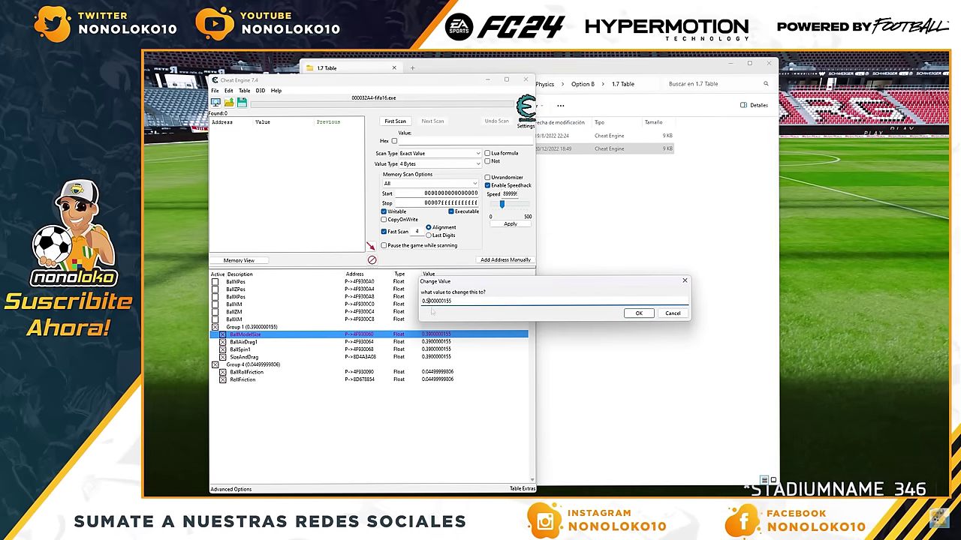
left_click(637, 313)
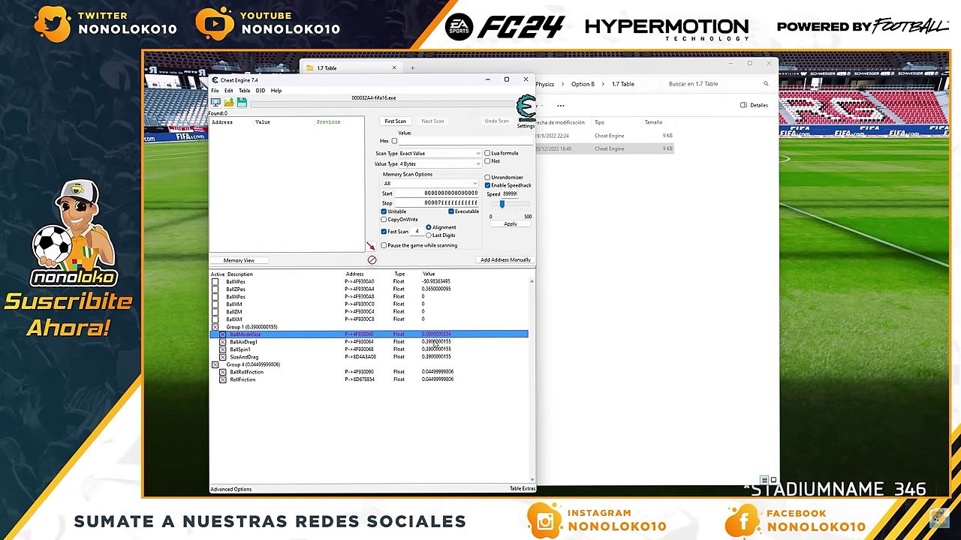
- Review the remaining BallAirDrag1, BallSpin1, SizeAndDrag, BallRollFriction and RollFriction entries
left_click(435, 342)
left_click(438, 349)
left_click(440, 357)
left_click(443, 372)
left_click(444, 380)
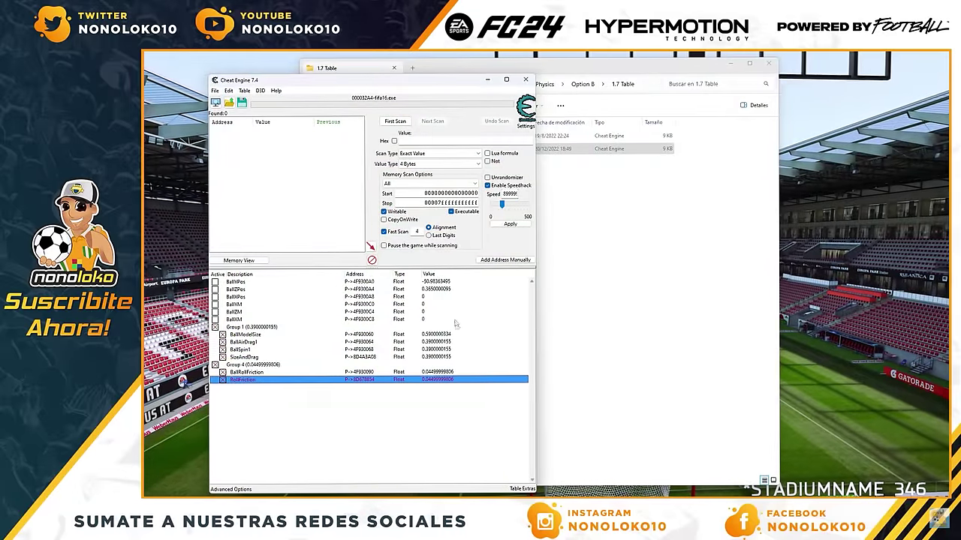
- Look through the four Group 1 entries and set the BallModelSize value to 0.1900000334
left_click(433, 336)
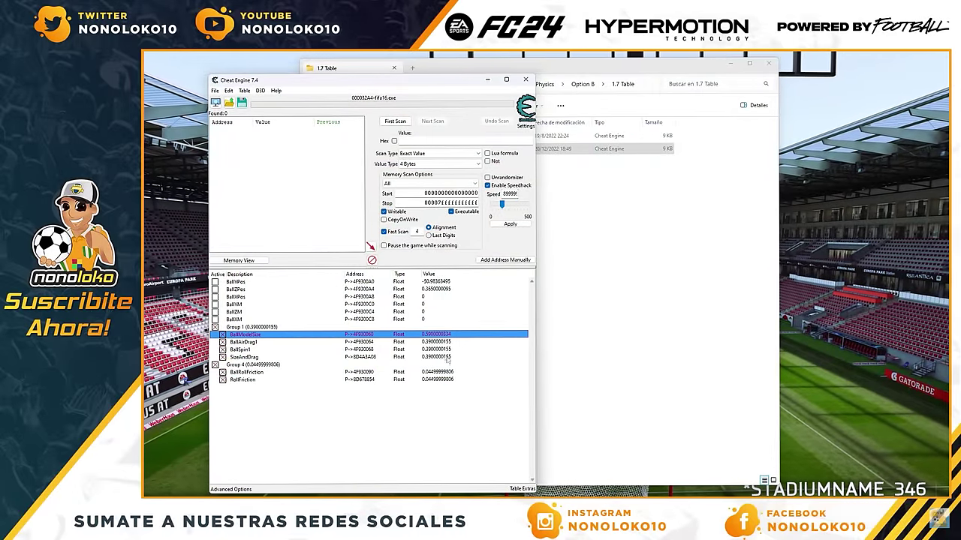
left_click(433, 343)
left_click(433, 350)
left_click(433, 357)
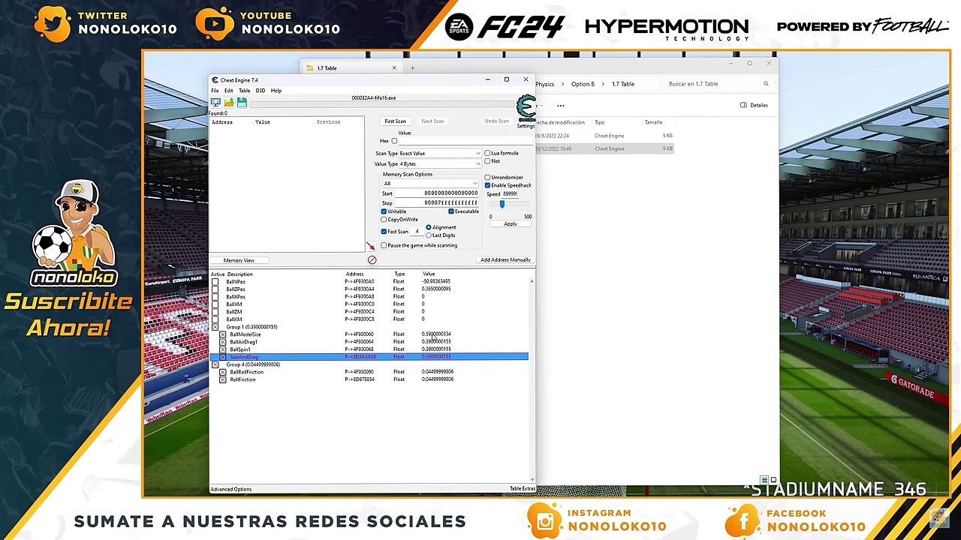
double_click(433, 335)
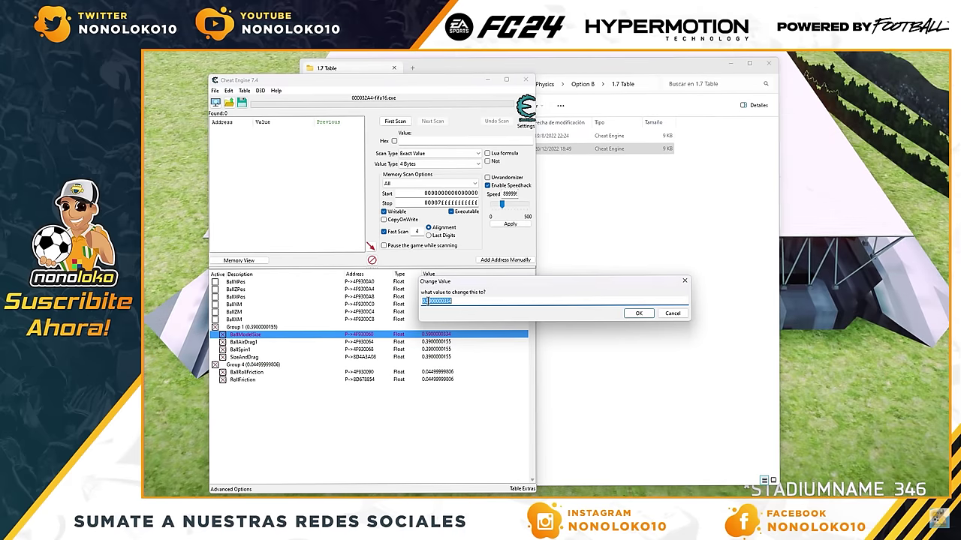
left_click(428, 301)
left_click_drag(456, 301, 433, 301)
left_click(426, 301)
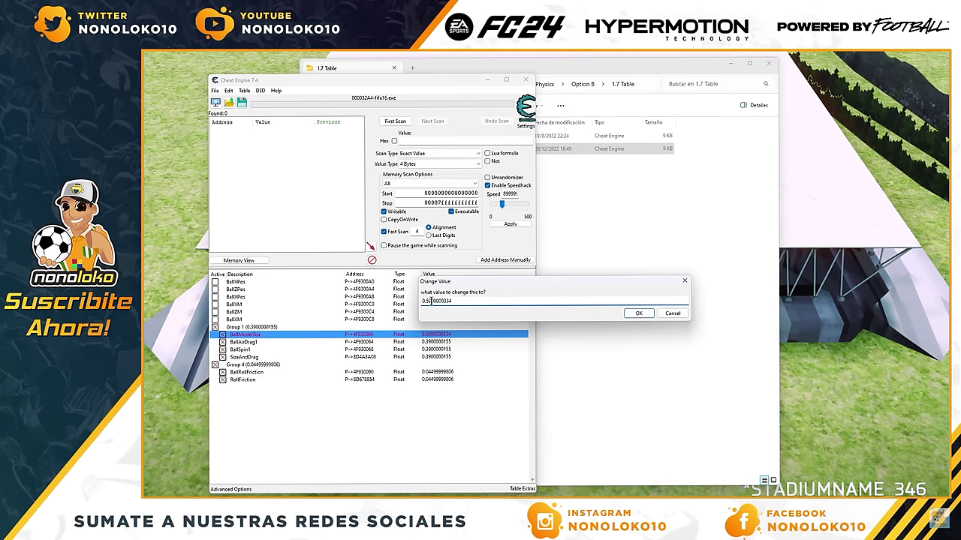
type("1")
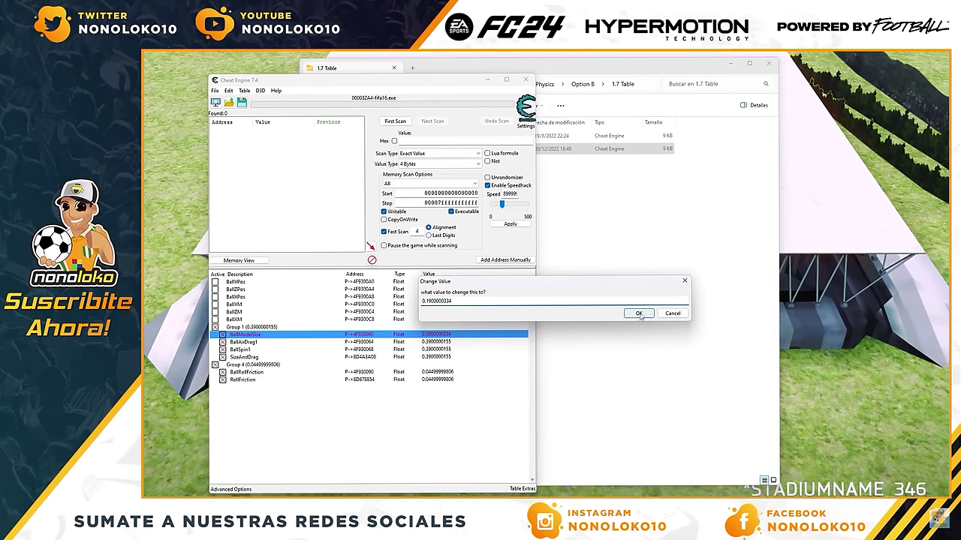
left_click(638, 313)
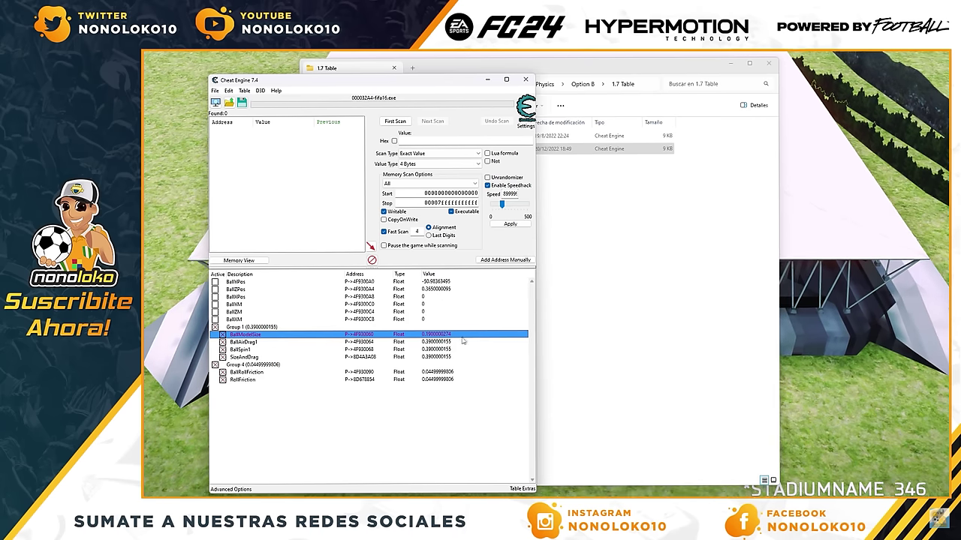
- Apply the Speedhack speed with Speedhack enabled, and resume the paused match in FIFA 16
left_click(487, 185)
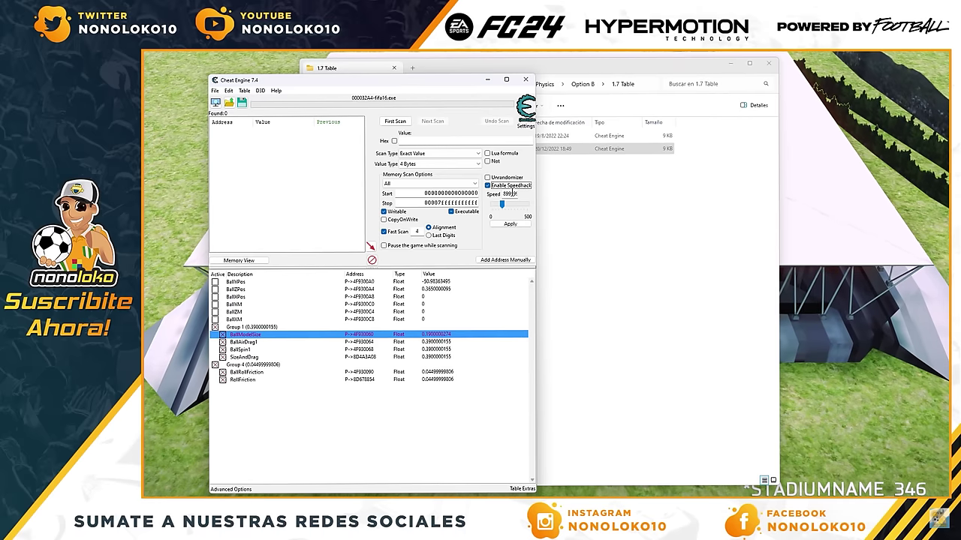
left_click(511, 224)
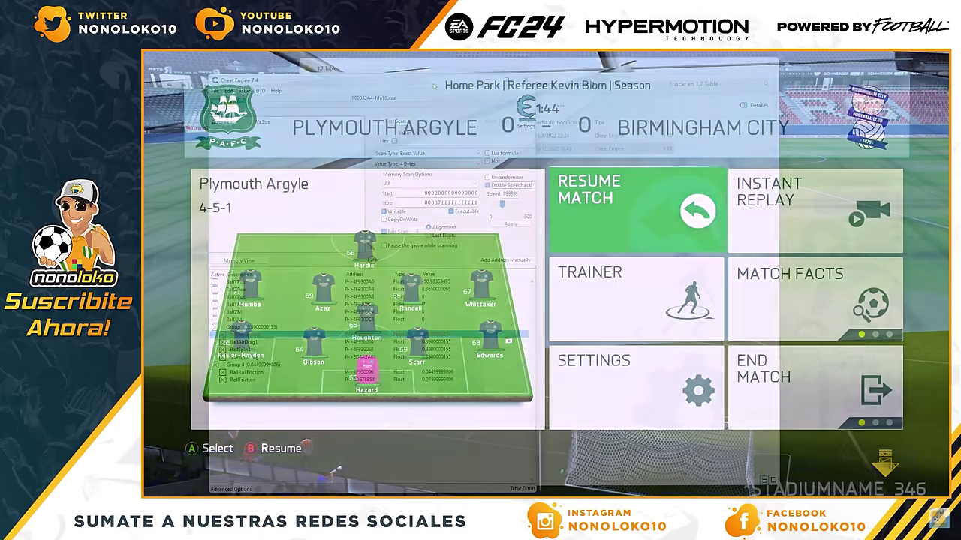
key("Escape")
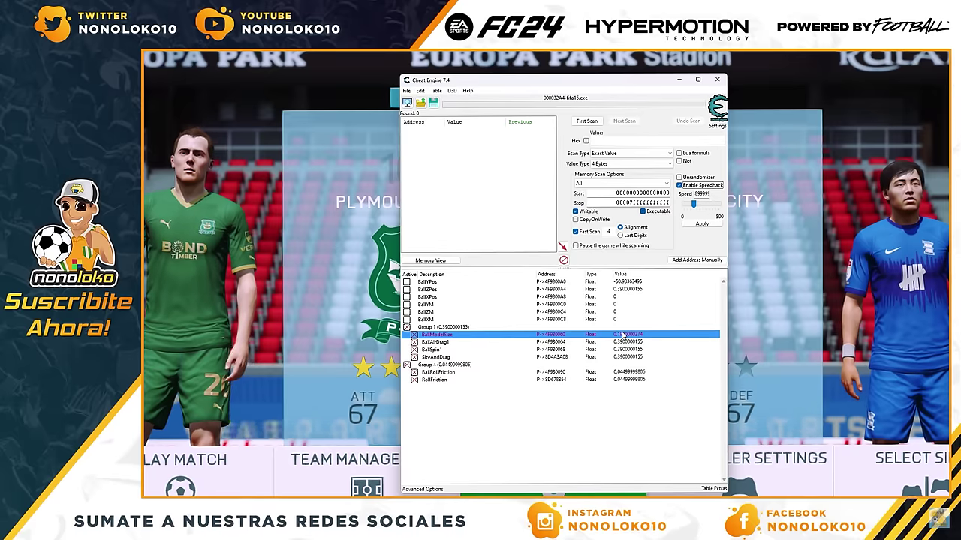
- In Cheat Engine, set the BallModelSize value to 0.3650000393 and reopen it to copy the stored value
double_click(622, 334)
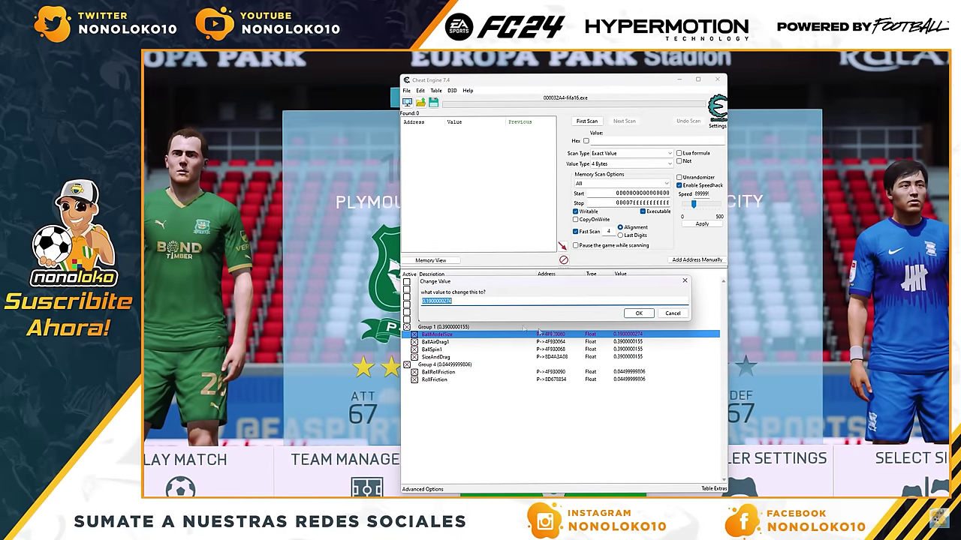
left_click(431, 300)
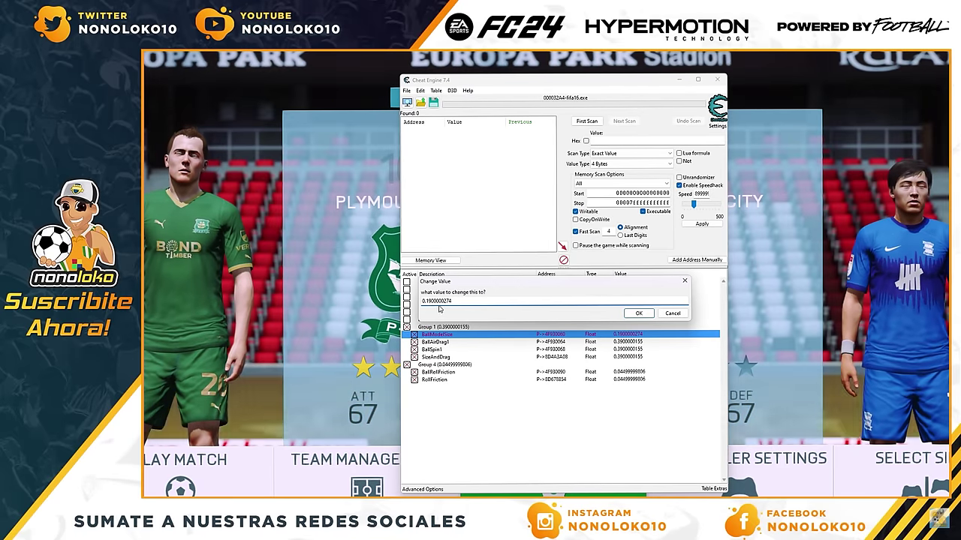
key("BackSpace")
key("BackSpace")
type("36")
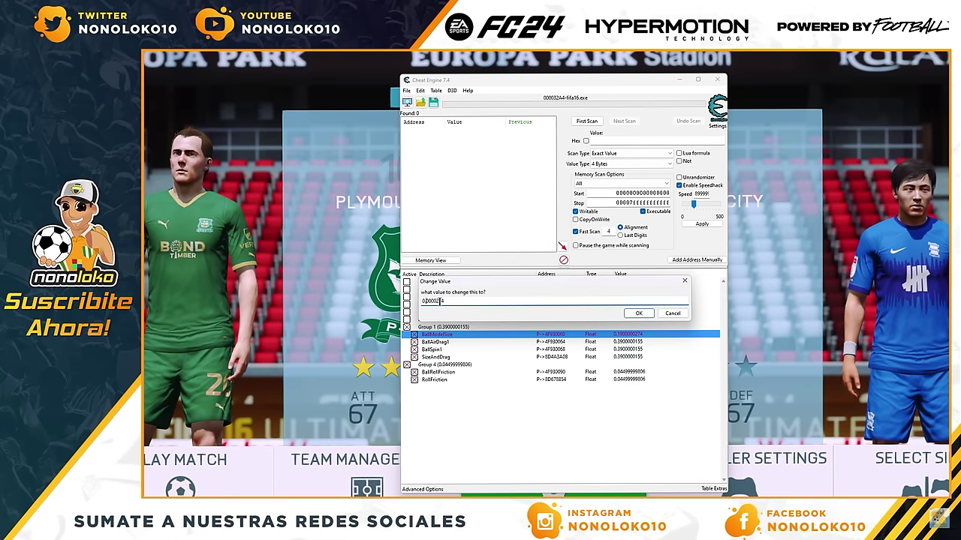
left_click(636, 313)
double_click(639, 338)
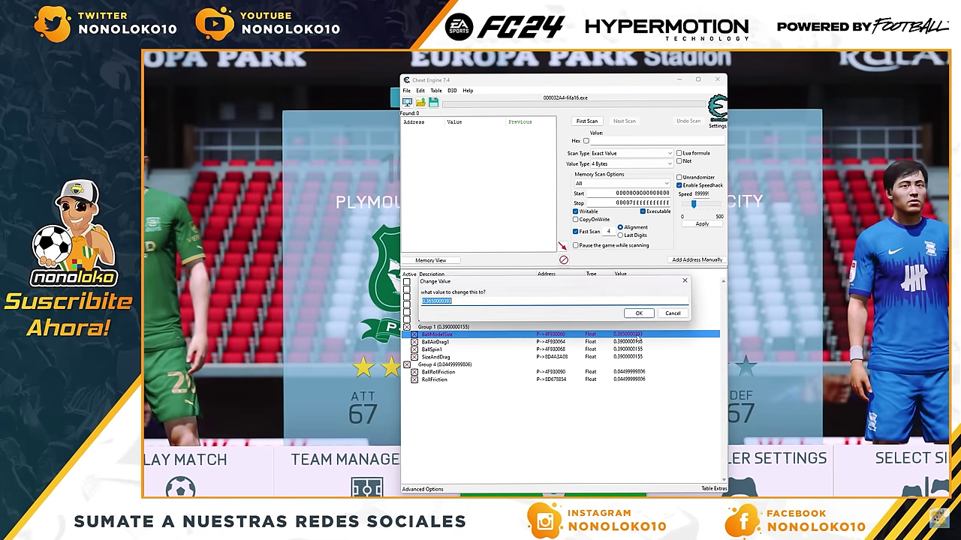
left_click(636, 313)
- Set the BallAirDrag1, BallSpin1 and SizeAndDrag values to 0.3650000393 each
double_click(639, 342)
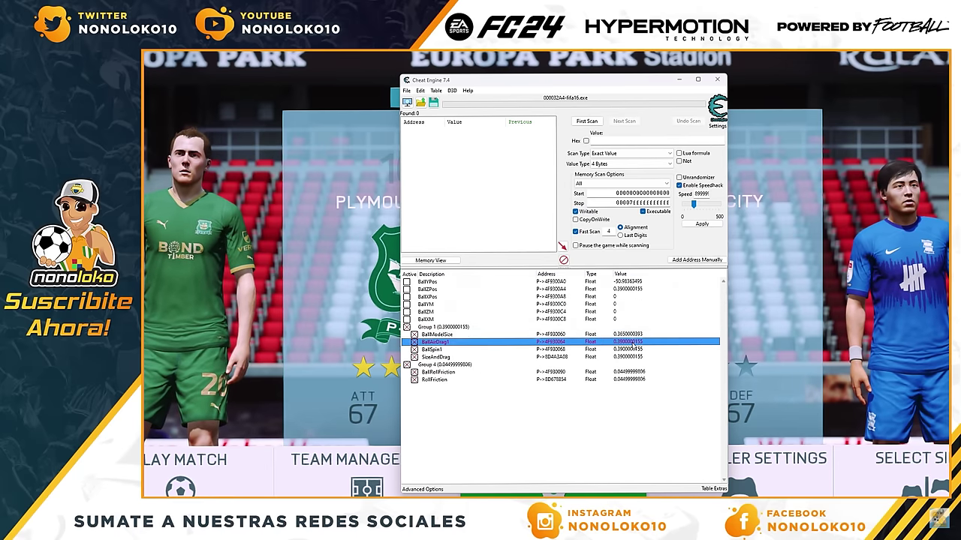
type("0.3650000393")
left_click(637, 313)
double_click(637, 349)
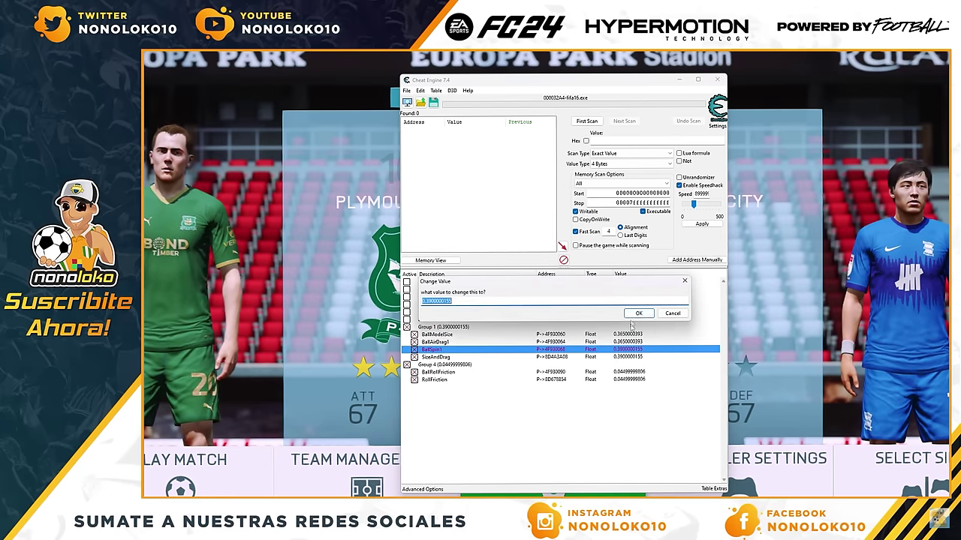
type("0.3650000393")
left_click(636, 313)
double_click(635, 357)
type("0.3650000393")
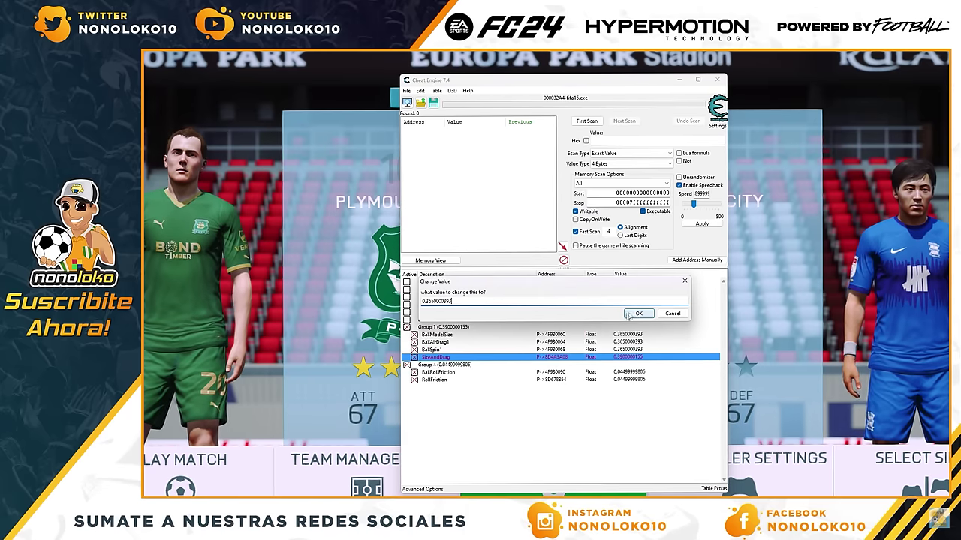
left_click(642, 316)
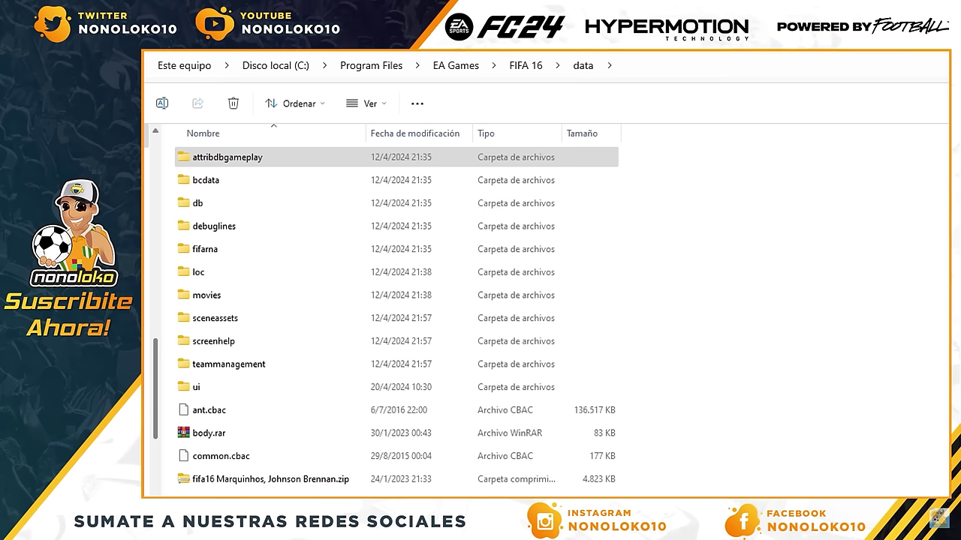
- Select the attribdbgameplay folder inside FIFA 16's data folder in File Explorer
left_click(240, 150)
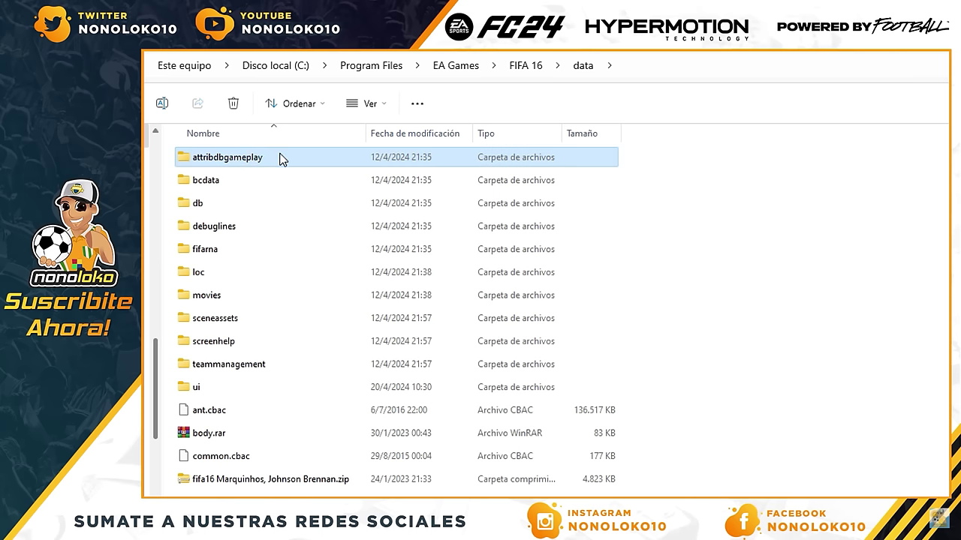